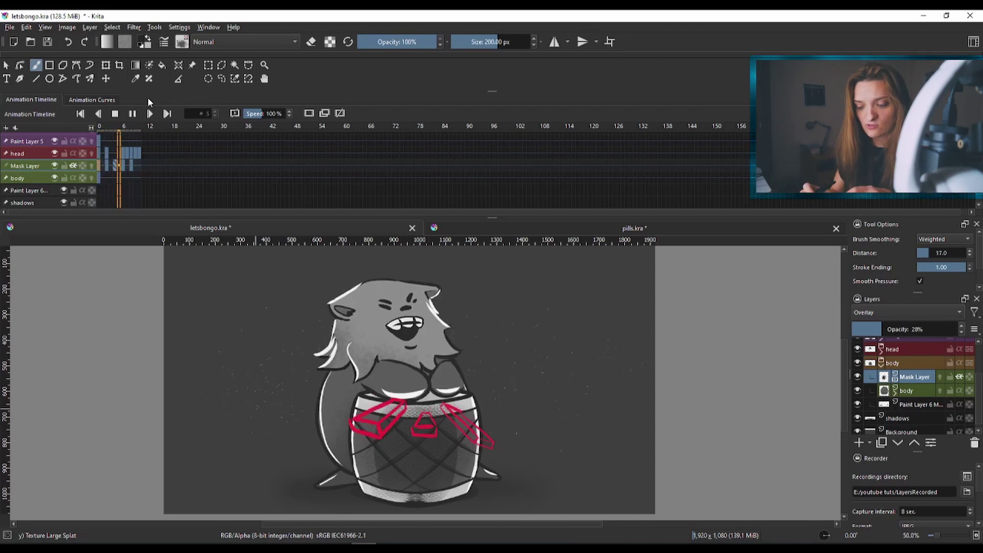
# Step: Switch to the pills.kra document, view its animation playback with both pills in frame, and stop it
pyautogui.click(644, 230)
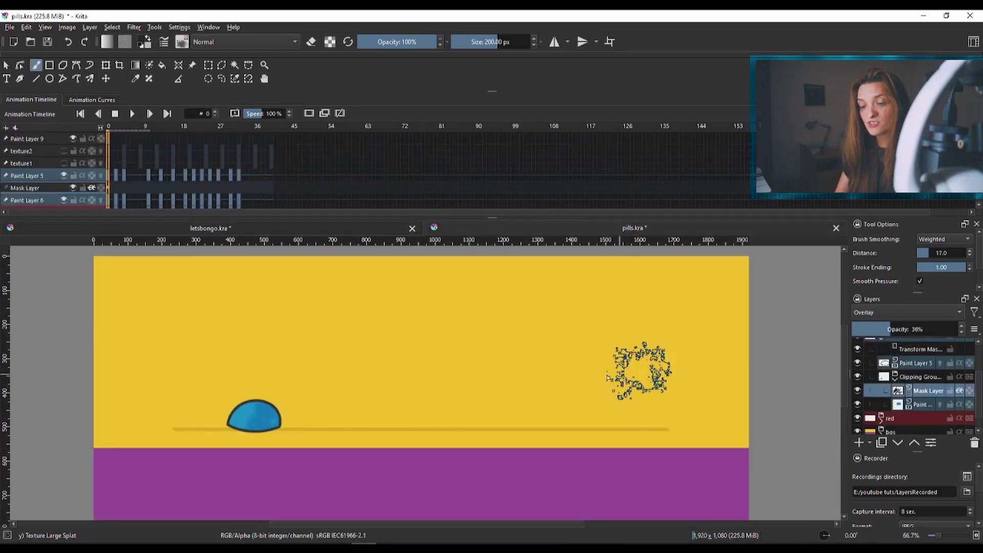
pyautogui.scroll(-2, 553, 356)
pyautogui.scroll(1, 548, 379)
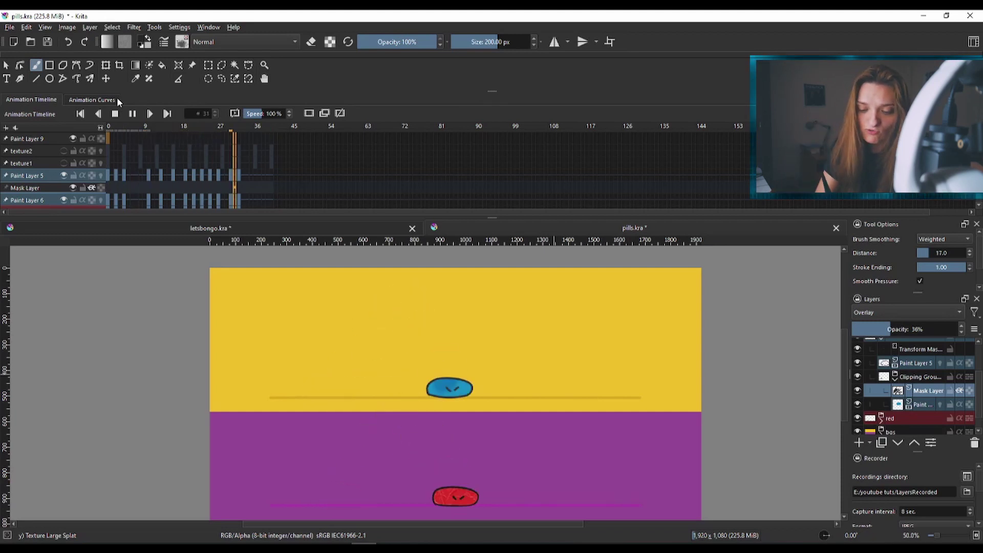
pyautogui.press('space')
pyautogui.scroll(2, 911, 389)
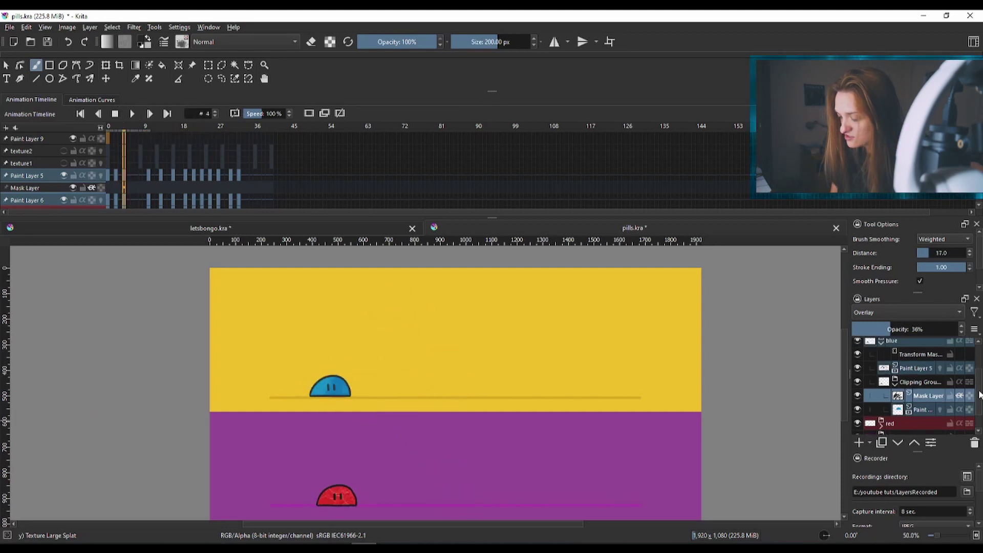
# Step: Show the texture1 layer and set it to Soft Light (SVG) blending at 46% opacity
pyautogui.click(857, 373)
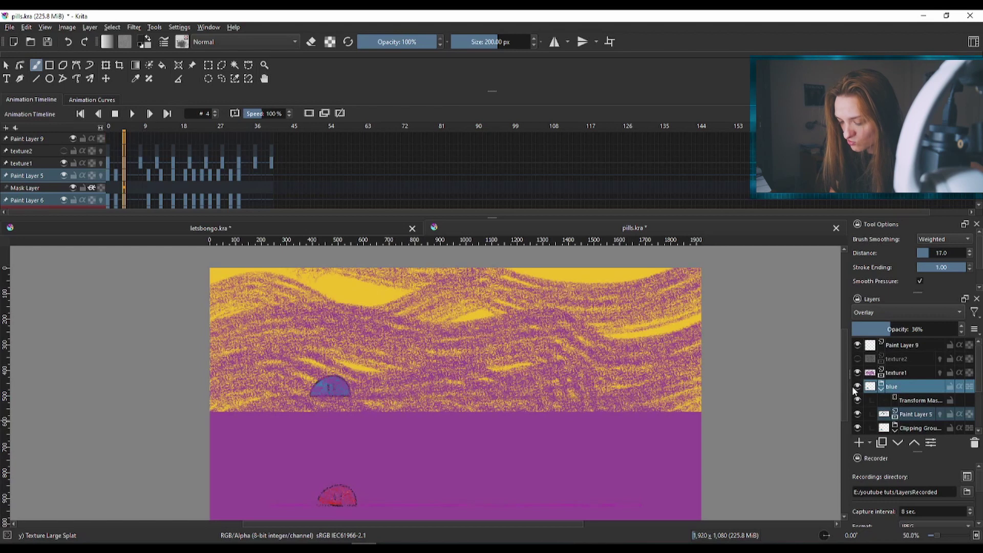
pyautogui.click(901, 372)
pyautogui.click(888, 317)
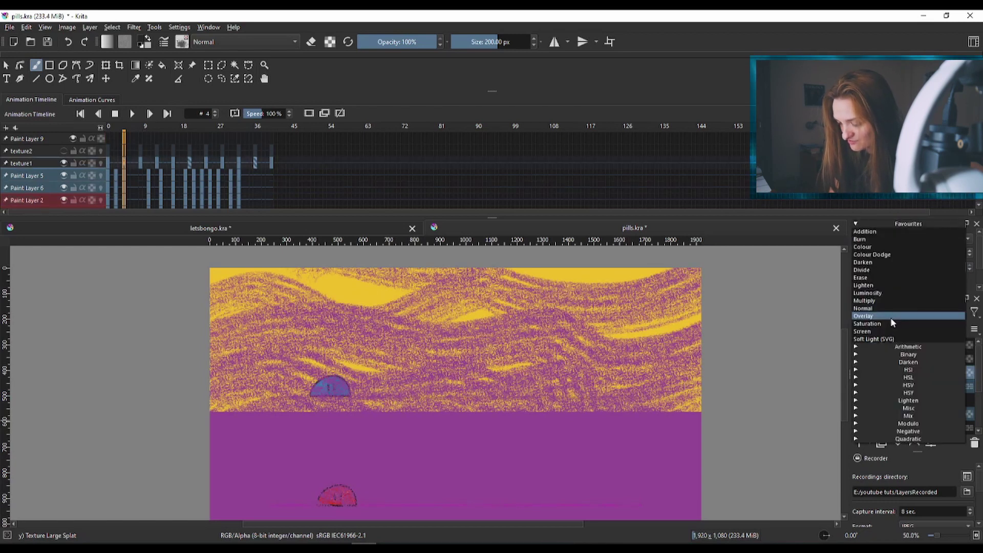
pyautogui.click(894, 346)
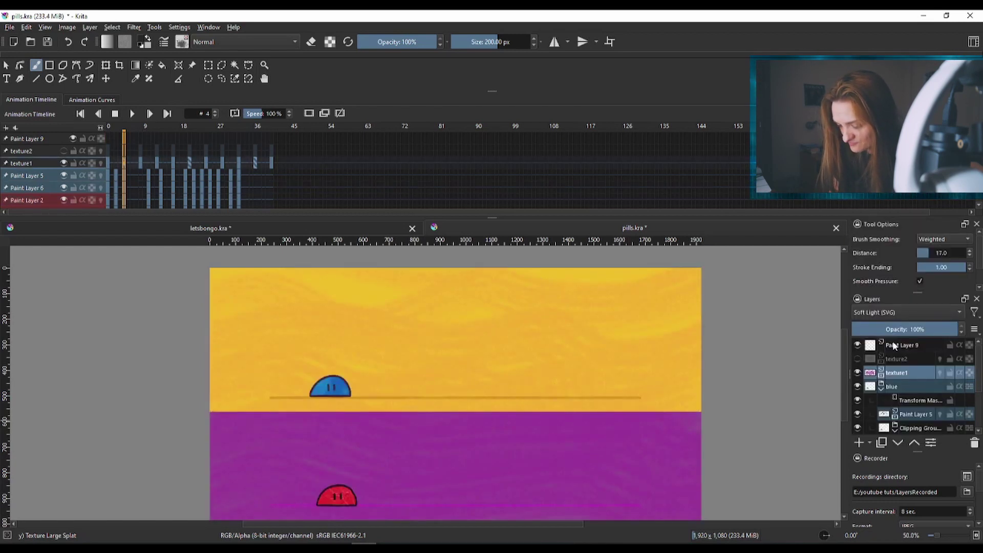
pyautogui.click(885, 314)
pyautogui.click(836, 380)
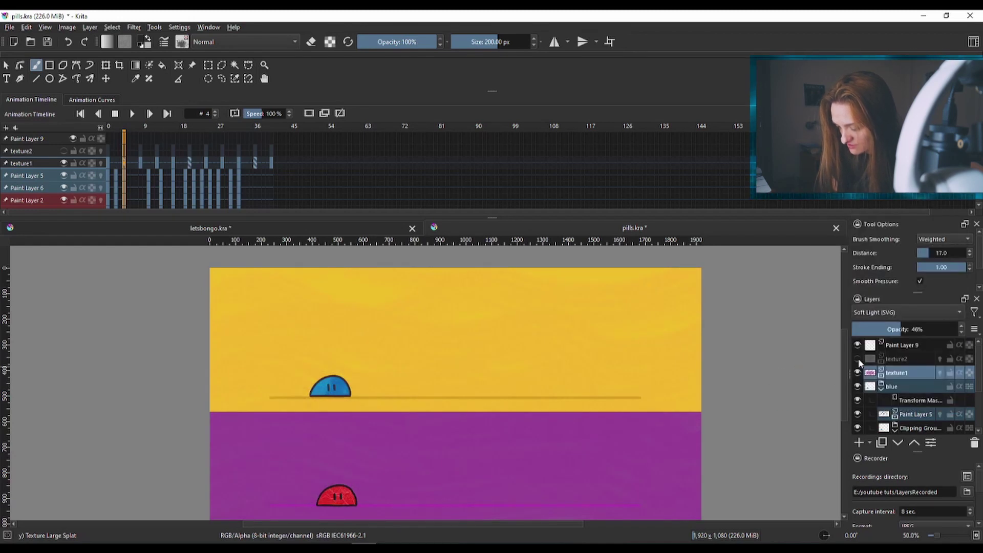
# Step: Show and select the texture2 layer, and preview the animation with both textures on
pyautogui.click(857, 359)
pyautogui.click(900, 360)
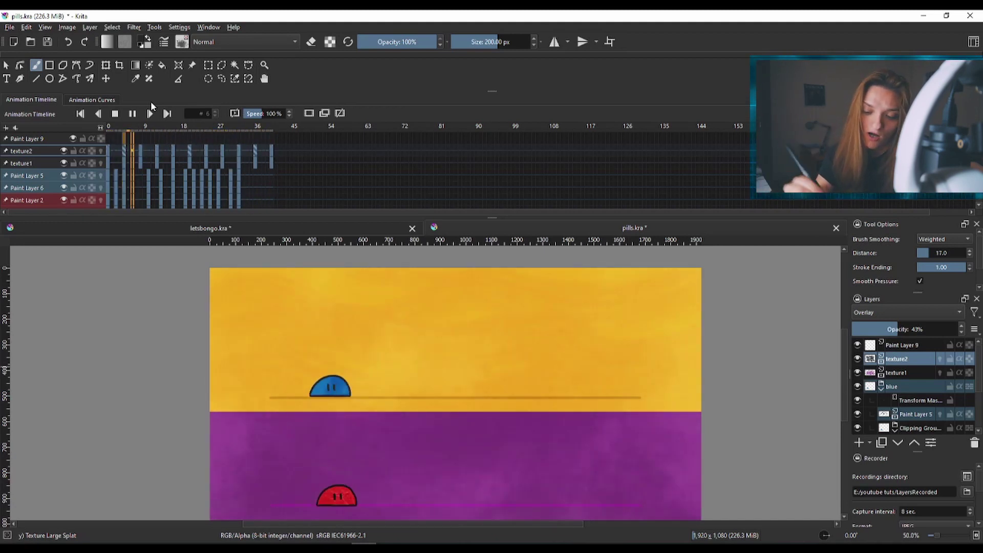
pyautogui.click(133, 114)
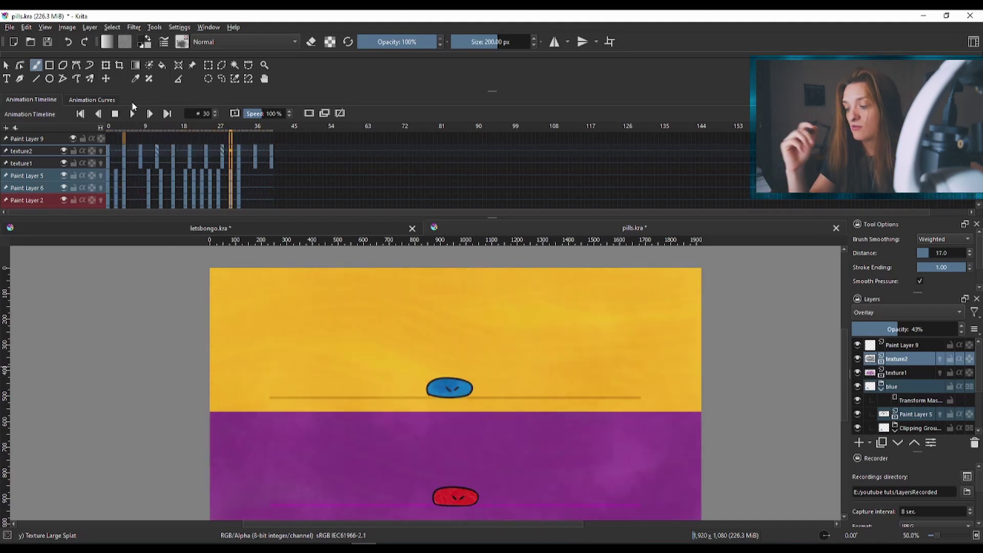
# Step: Hide the texture2 and texture1 layers, the blue pill's Mask Layer and the bgs group
pyautogui.click(860, 359)
pyautogui.click(860, 372)
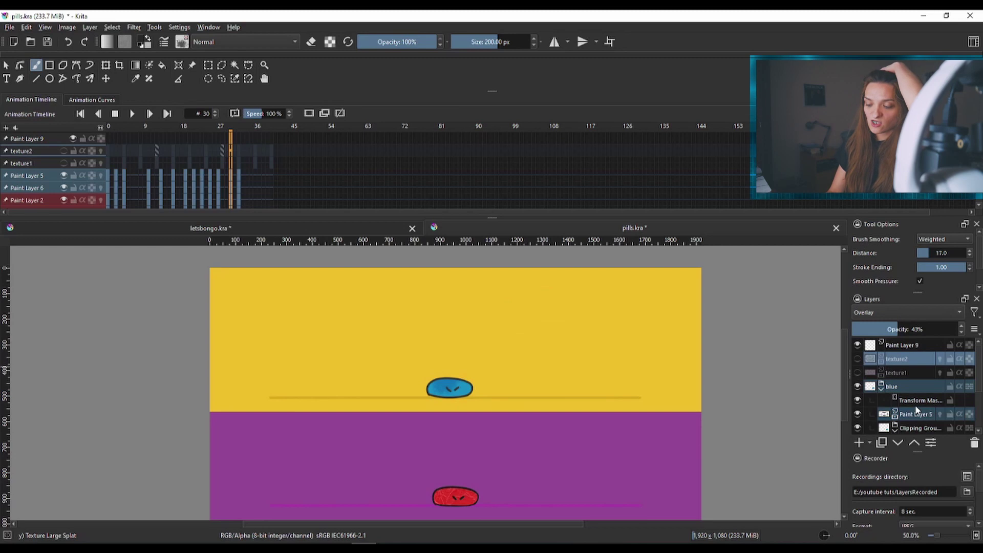
pyautogui.moveTo(889, 373)
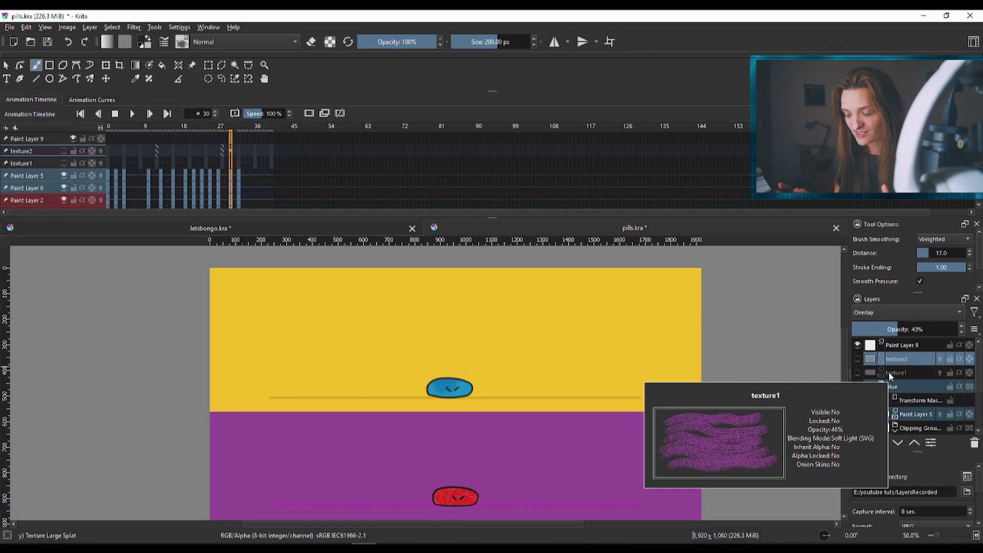
pyautogui.scroll(-5, 921, 384)
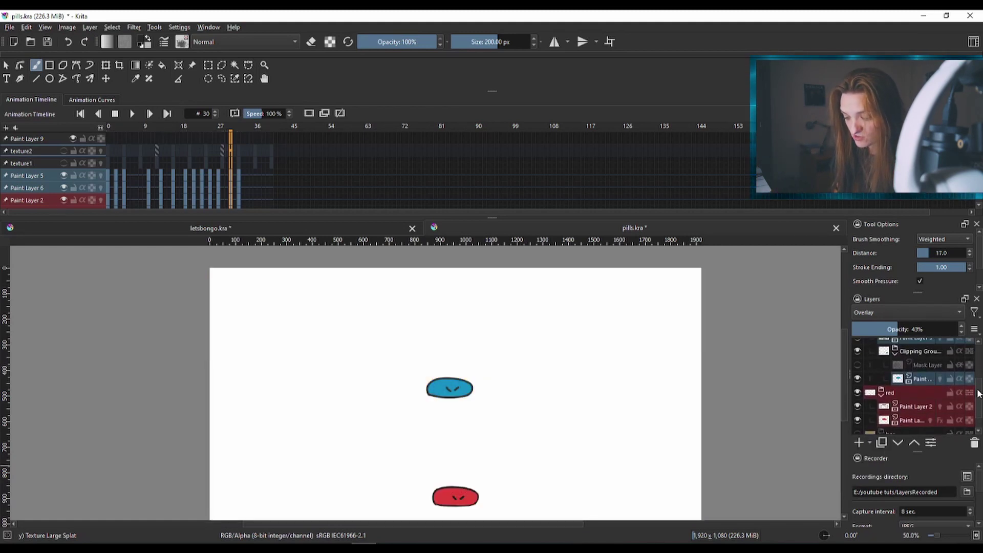
pyautogui.scroll(1, 978, 398)
pyautogui.scroll(-1, 978, 398)
# Step: Toggle the blue pill's fill layer off and on to inspect its line art and flat colour separately
pyautogui.click(857, 385)
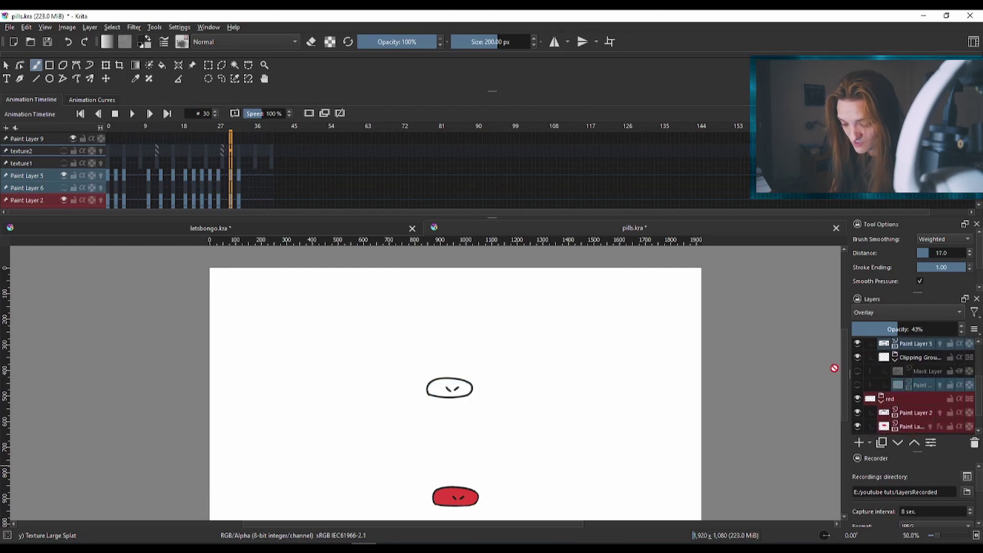
pyautogui.scroll(3, 482, 400)
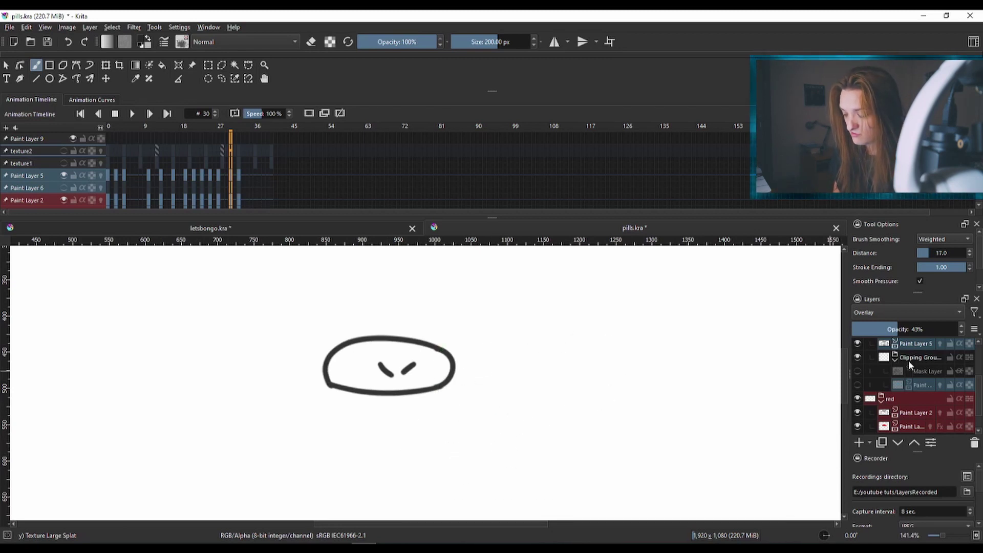
pyautogui.click(858, 384)
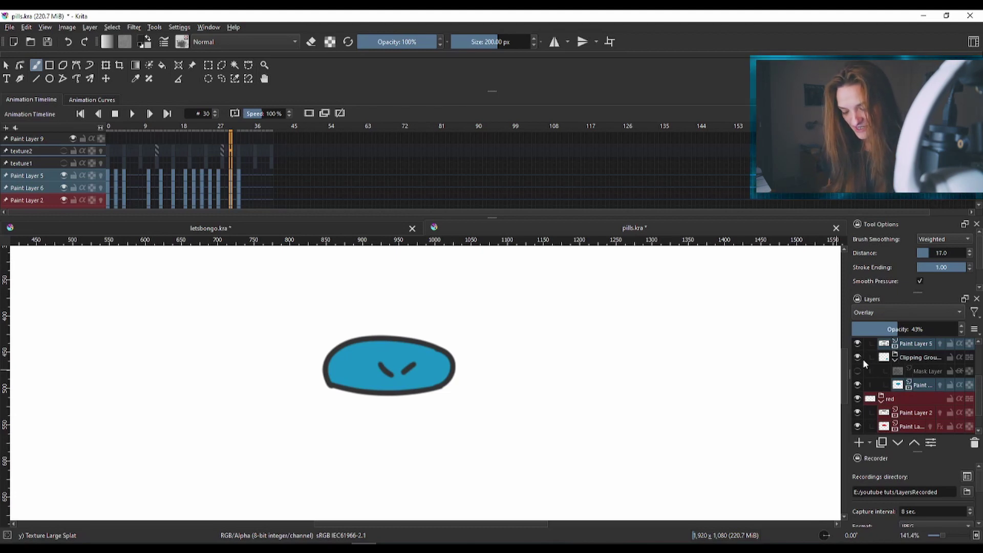
pyautogui.click(857, 385)
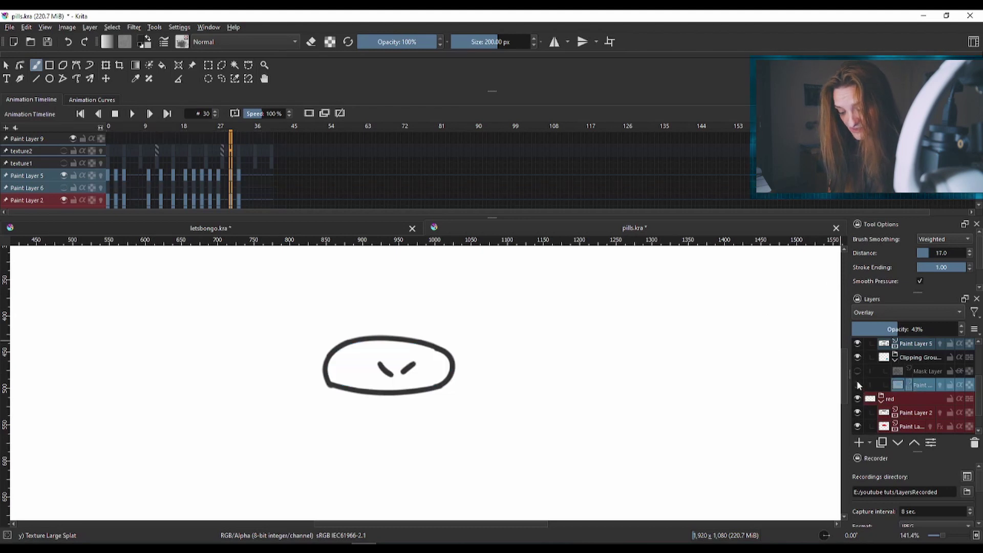
pyautogui.click(857, 385)
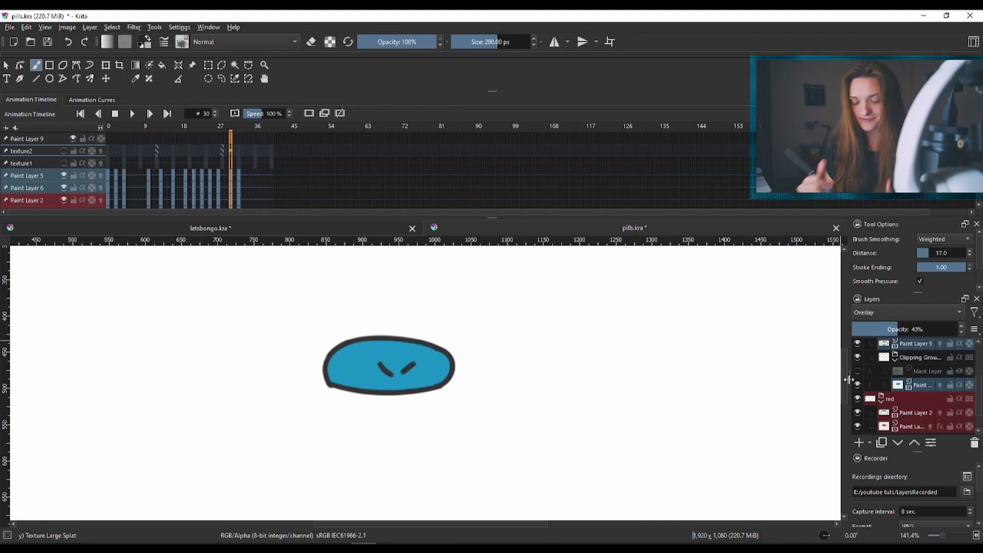
# Step: Toggle the red pill's fill layer off and on, and compare its line art with the blue pill's
pyautogui.scroll(-2, 978, 398)
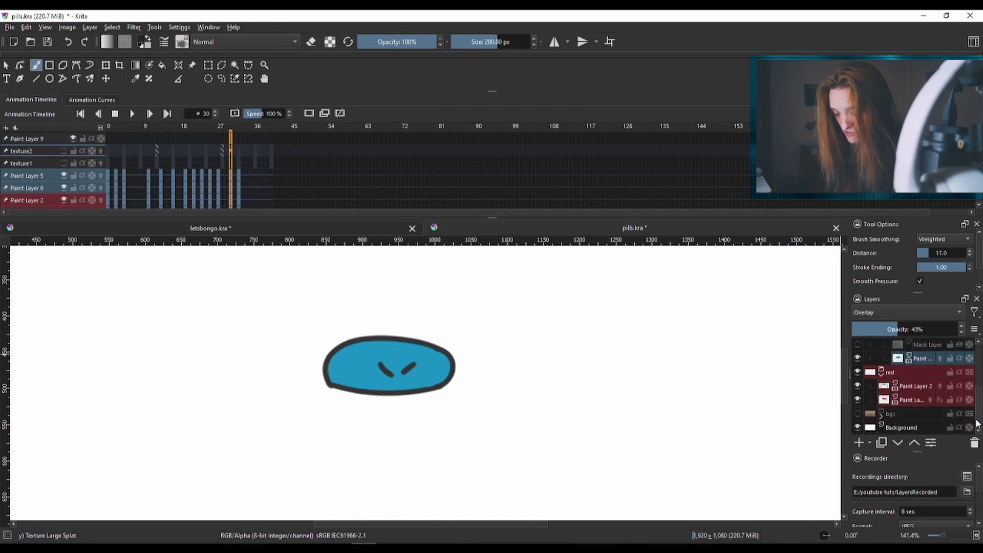
pyautogui.scroll(-5, 652, 377)
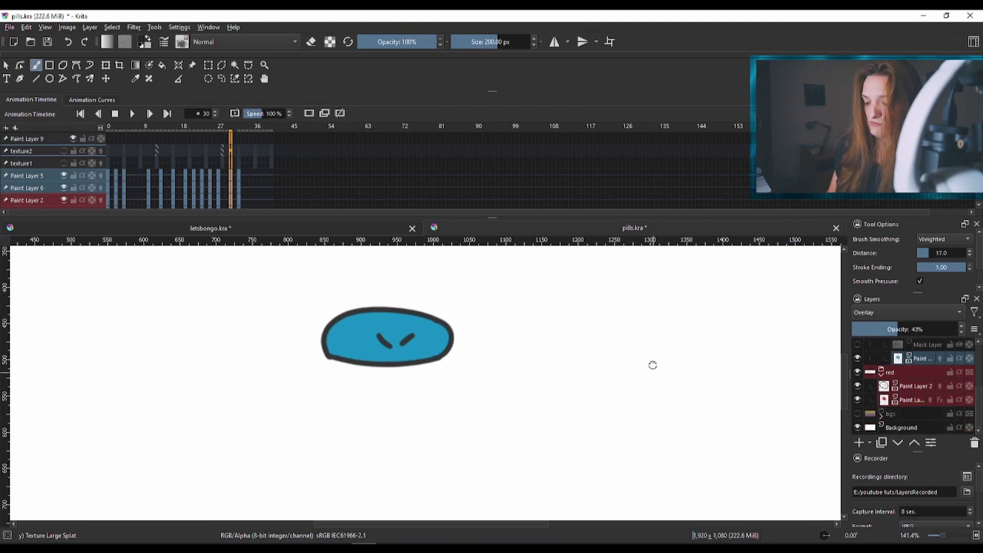
pyautogui.click(856, 399)
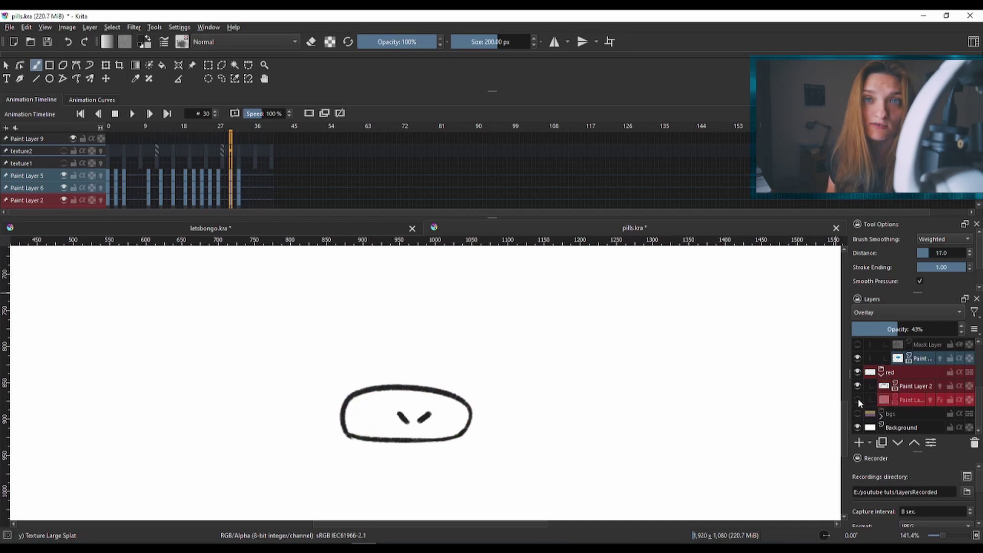
pyautogui.click(857, 400)
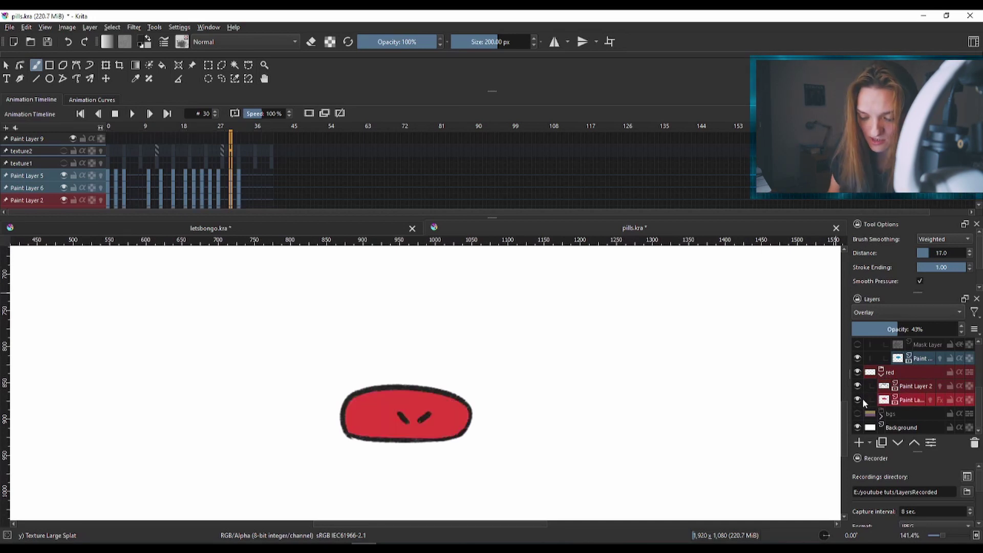
pyautogui.click(639, 353)
pyautogui.scroll(-2, 646, 355)
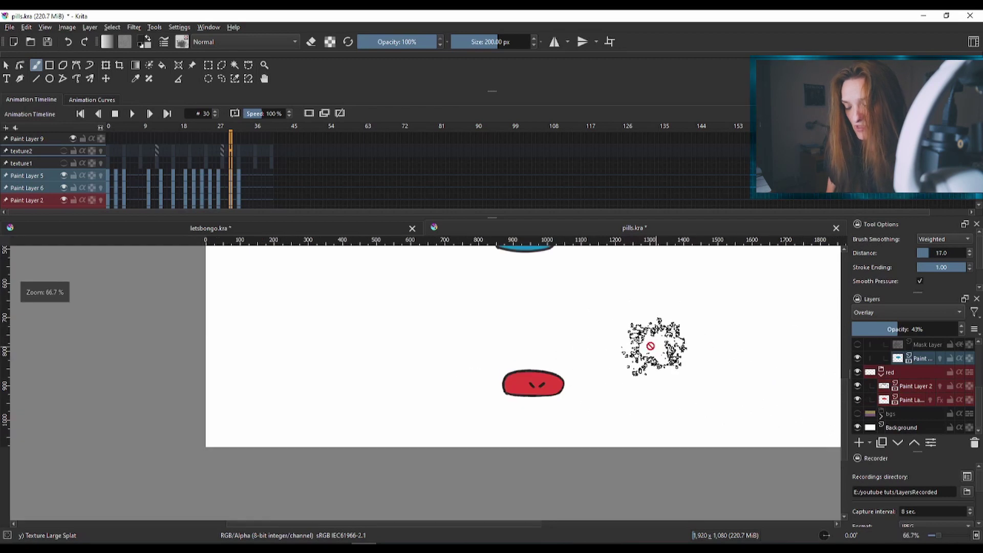
pyautogui.hotkey('ctrl', 'z')
pyautogui.moveTo(717, 329); pyautogui.dragTo(625, 369)
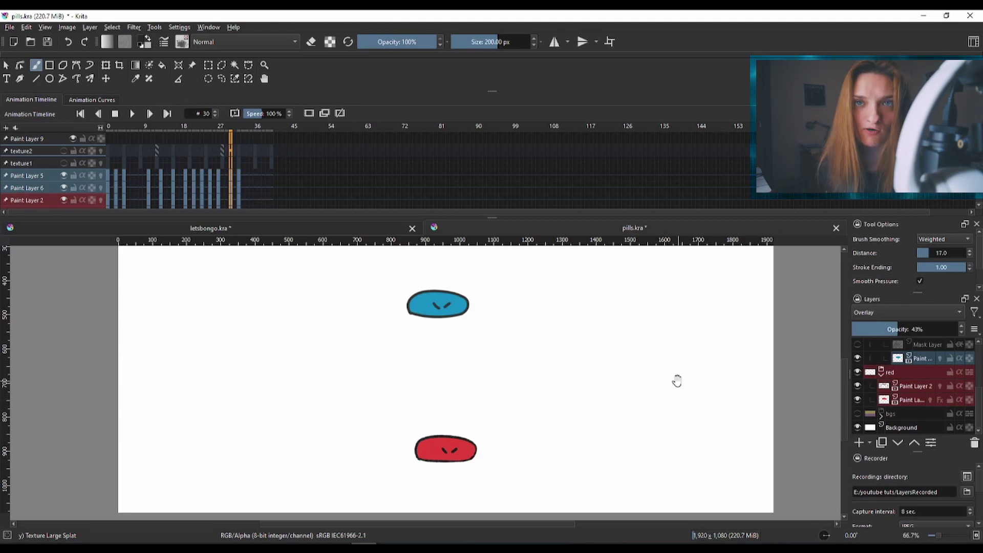
# Step: Switch the brush to the Ink-7 Brush Rough preset at 25 px
pyautogui.click(184, 42)
pyautogui.moveTo(398, 260); pyautogui.dragTo(402, 106)
pyautogui.click(296, 152)
pyautogui.click(590, 350)
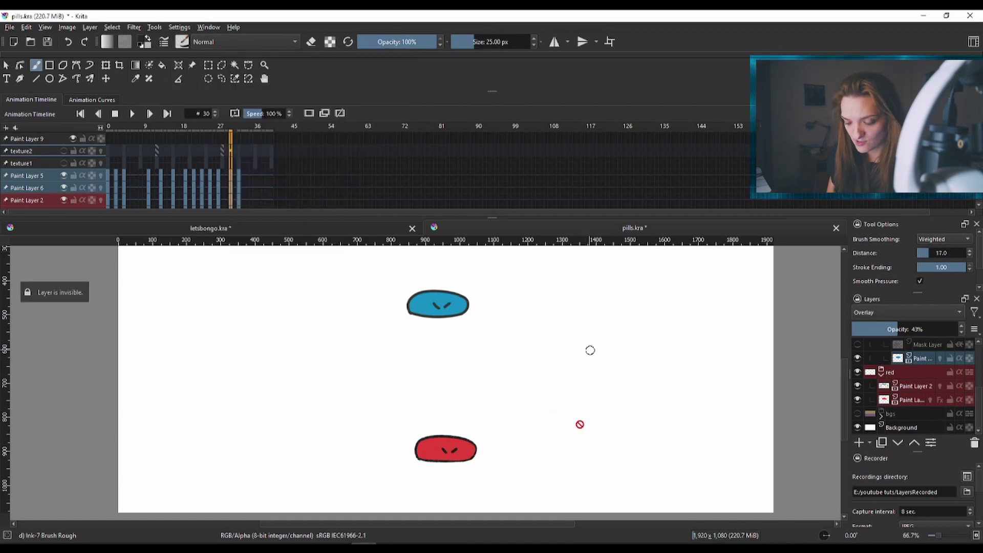
# Step: Draw a winding test stroke on Paint Layer 9, inspect its edges up close, and undo it
pyautogui.scroll(5, 950, 407)
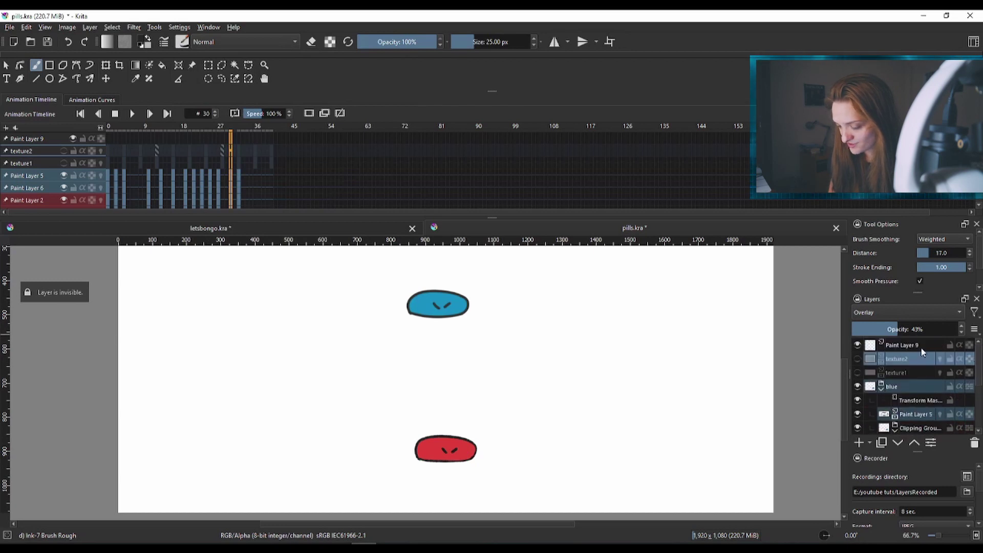
pyautogui.click(911, 344)
pyautogui.moveTo(591, 292)
pyautogui.mouseDown()
pyautogui.moveTo(521, 360)
pyautogui.moveTo(622, 462)
pyautogui.mouseUp()
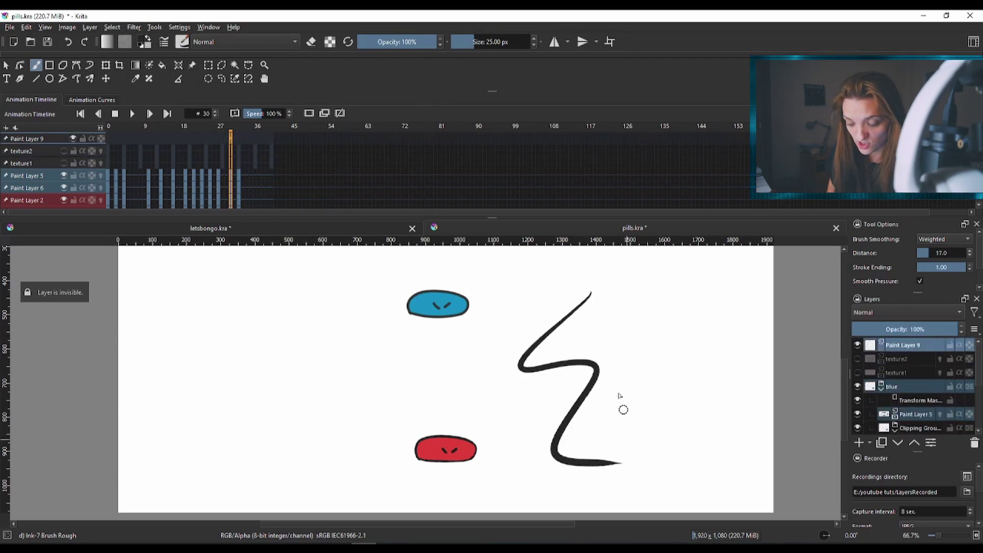
pyautogui.scroll(4, 594, 413)
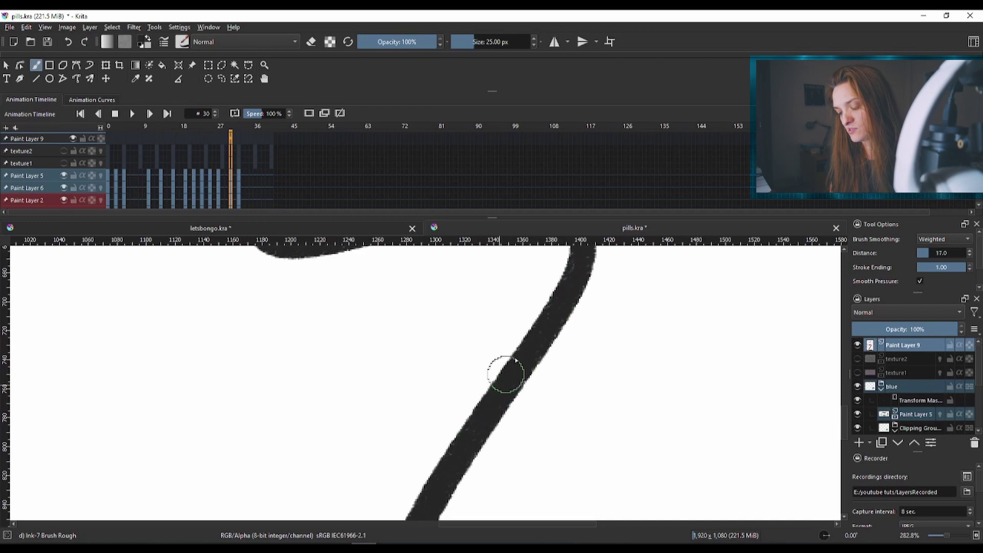
pyautogui.scroll(-2, 522, 375)
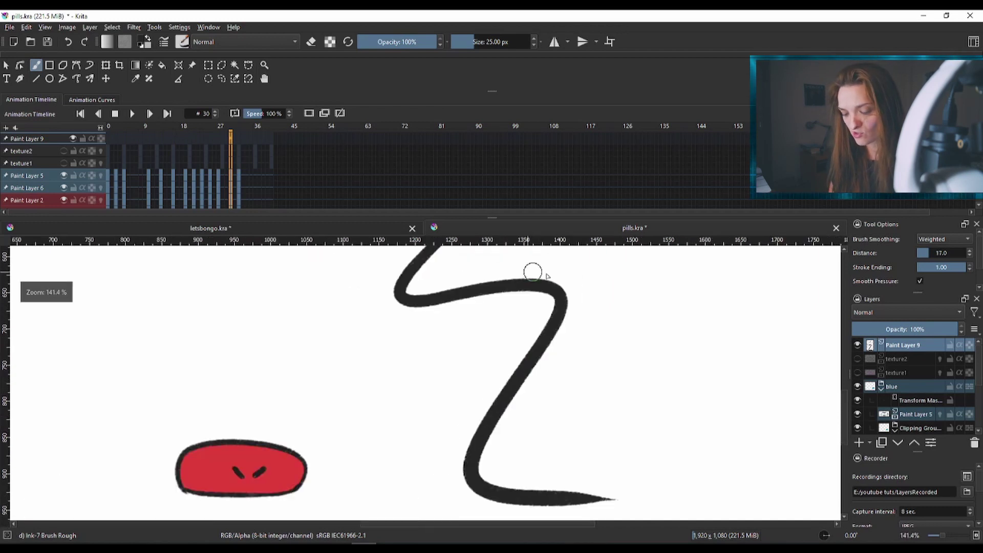
pyautogui.scroll(1, 579, 299)
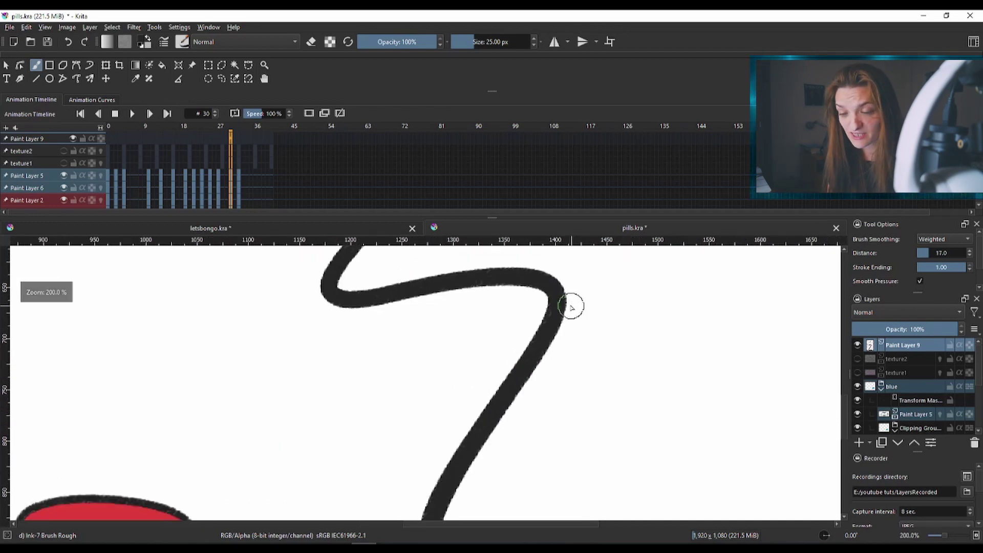
pyautogui.scroll(-2, 569, 309)
pyautogui.hotkey('ctrl', 'z')
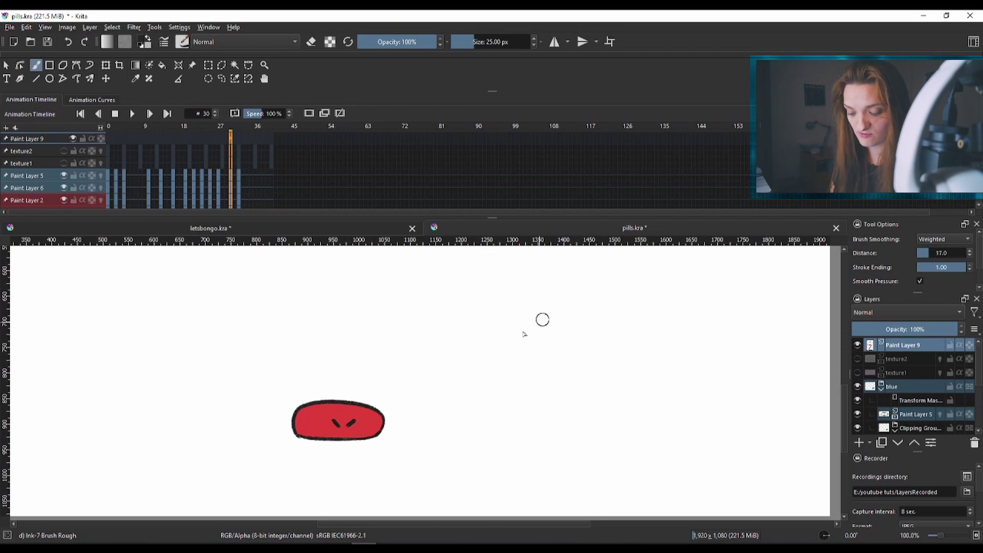
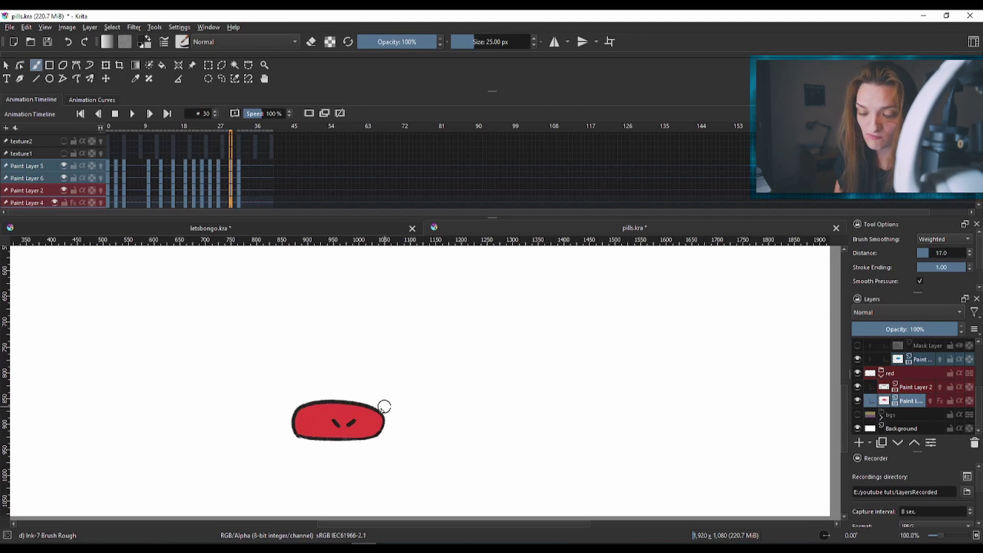
# Step: Go to frame 6 and frame 21 and examine the red pill's outline, fill and underside up close
pyautogui.moveTo(167, 127)
pyautogui.mouseDown()
pyautogui.moveTo(153, 128)
pyautogui.moveTo(199, 135)
pyautogui.moveTo(136, 133)
pyautogui.moveTo(161, 136)
pyautogui.moveTo(132, 142)
pyautogui.mouseUp()
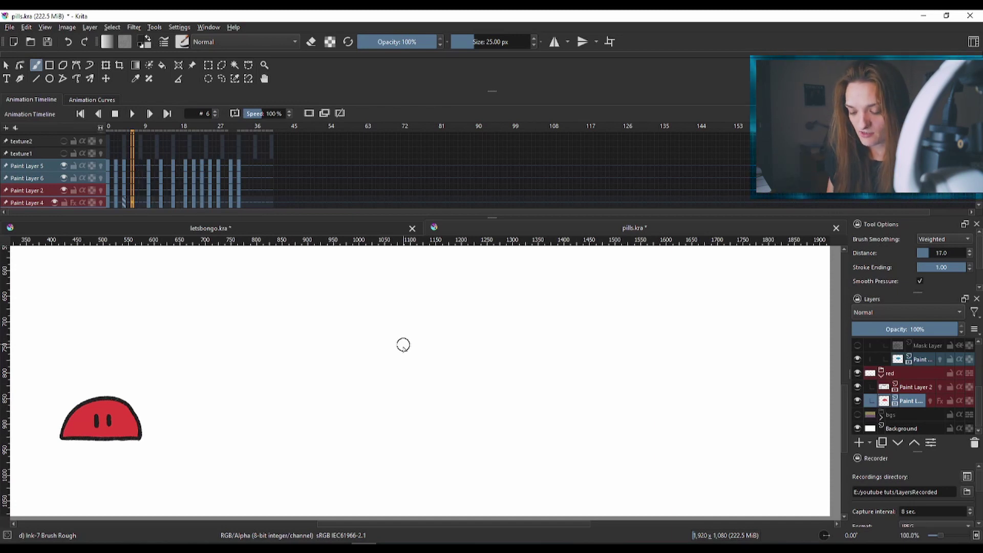
pyautogui.press('-')
pyautogui.moveTo(512, 344); pyautogui.dragTo(560, 389)
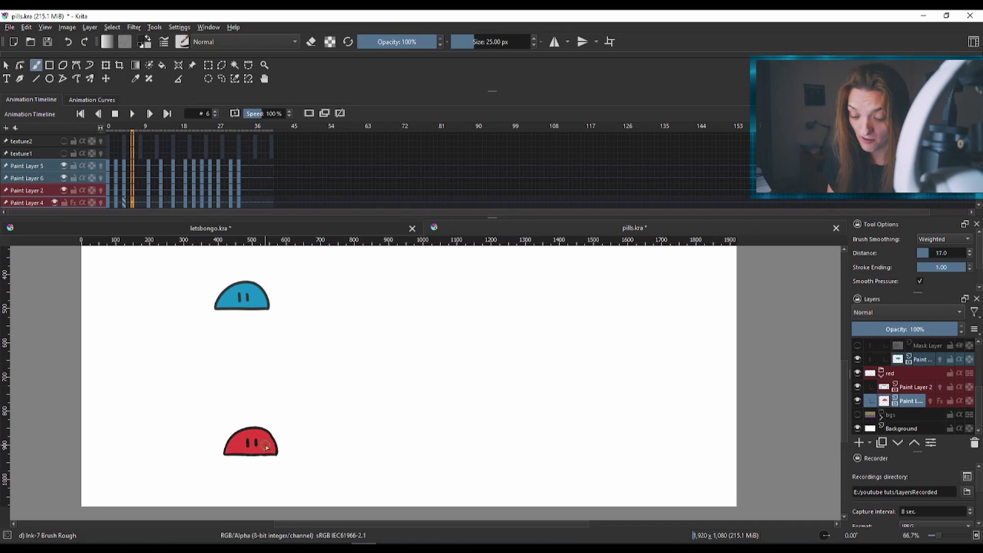
pyautogui.scroll(2, 271, 441)
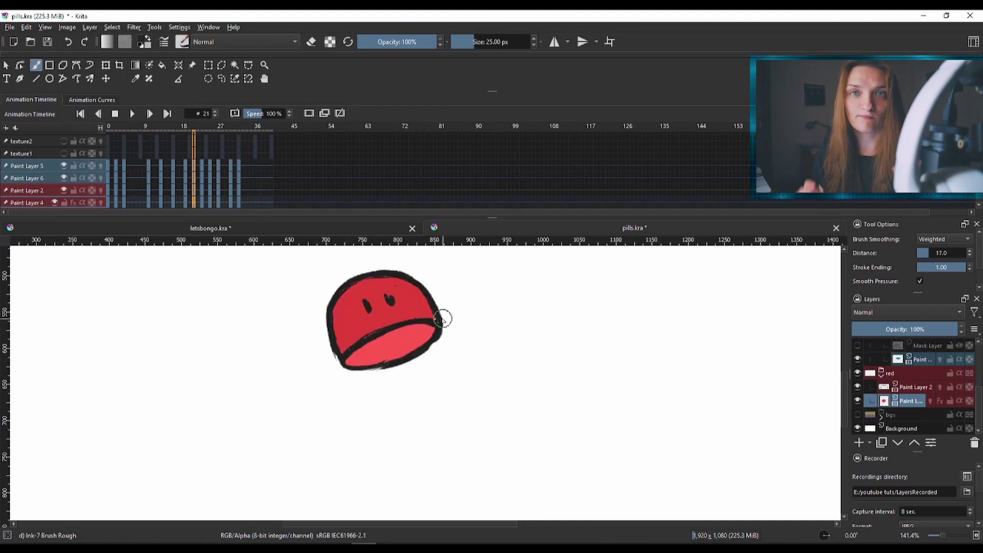
pyautogui.scroll(2, 435, 353)
pyautogui.scroll(1, 441, 333)
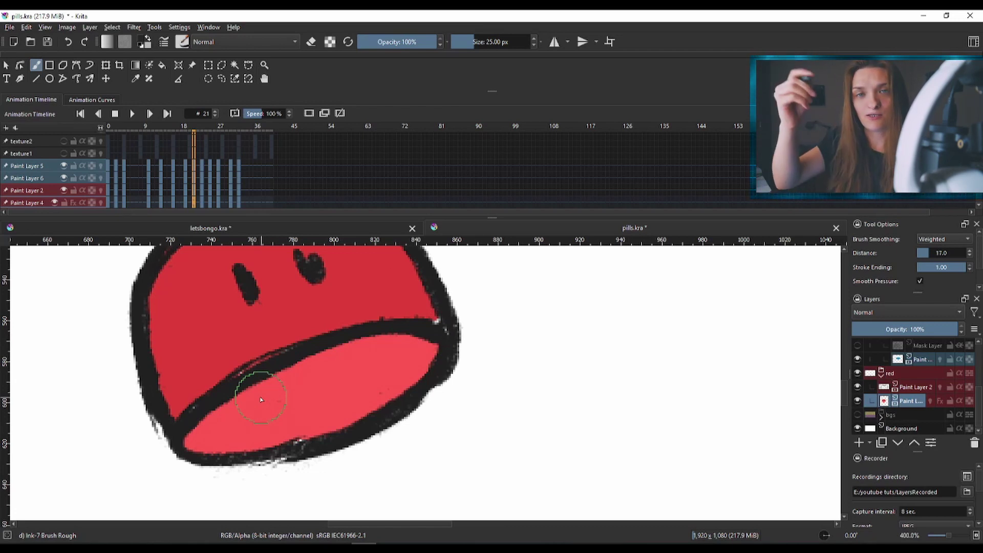
# Step: Examine the blue pill's outline up close and compare its edges with the red pill's line art
pyautogui.press('1')
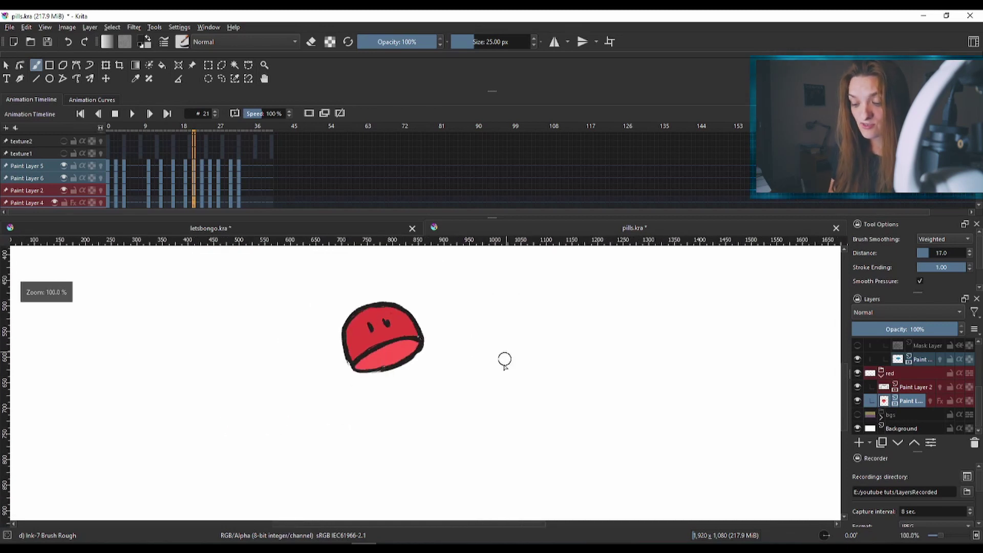
pyautogui.scroll(5, 569, 312)
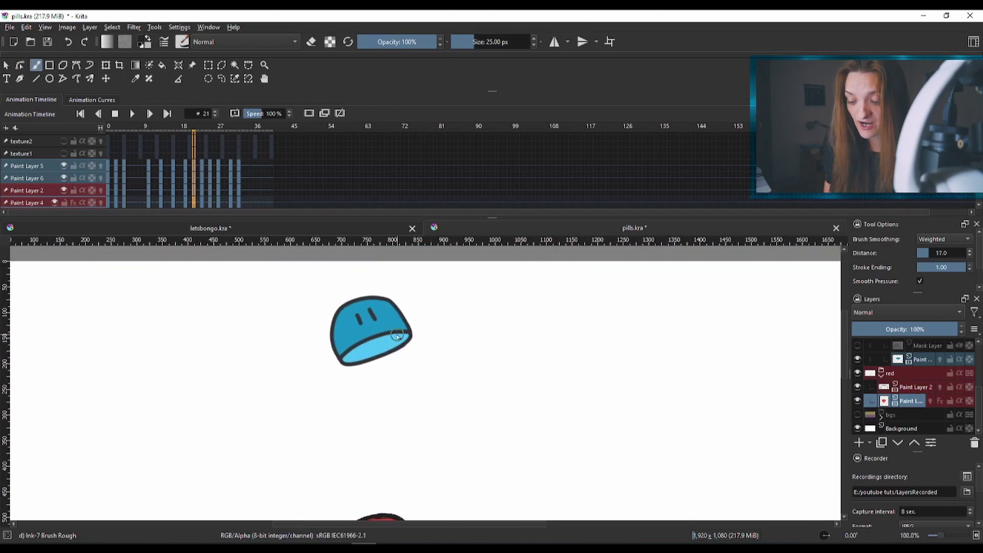
pyautogui.press('2')
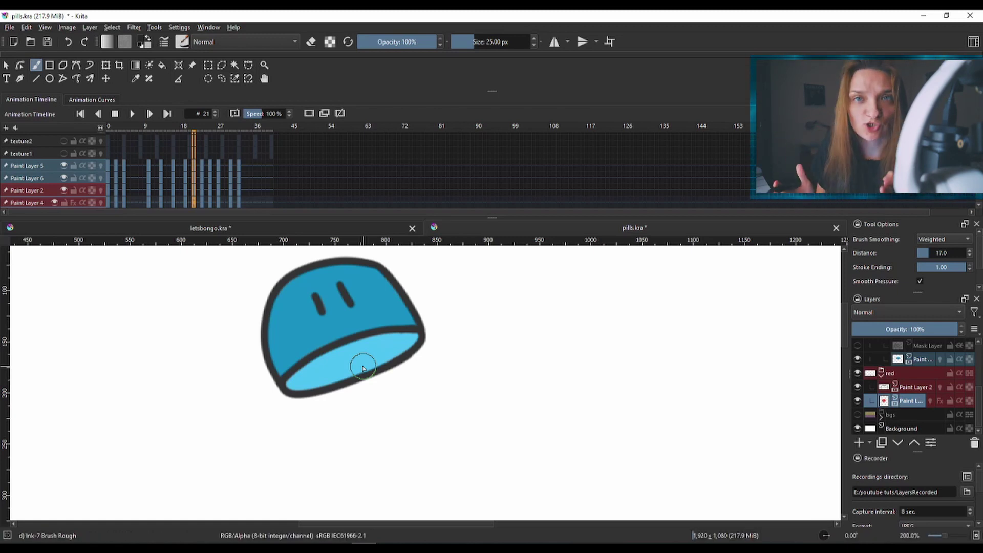
pyautogui.press('-')
pyautogui.press('-')
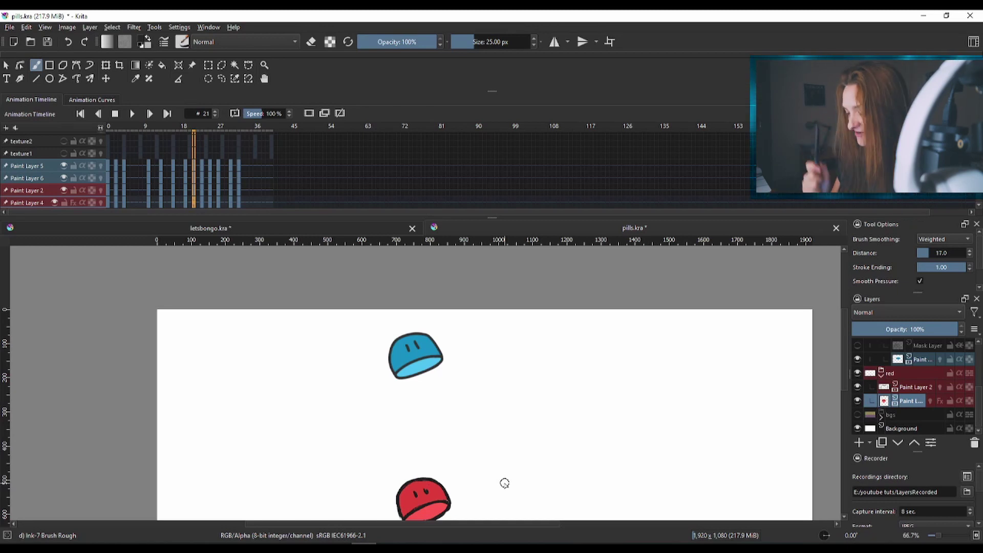
pyautogui.moveTo(600, 468); pyautogui.dragTo(577, 379)
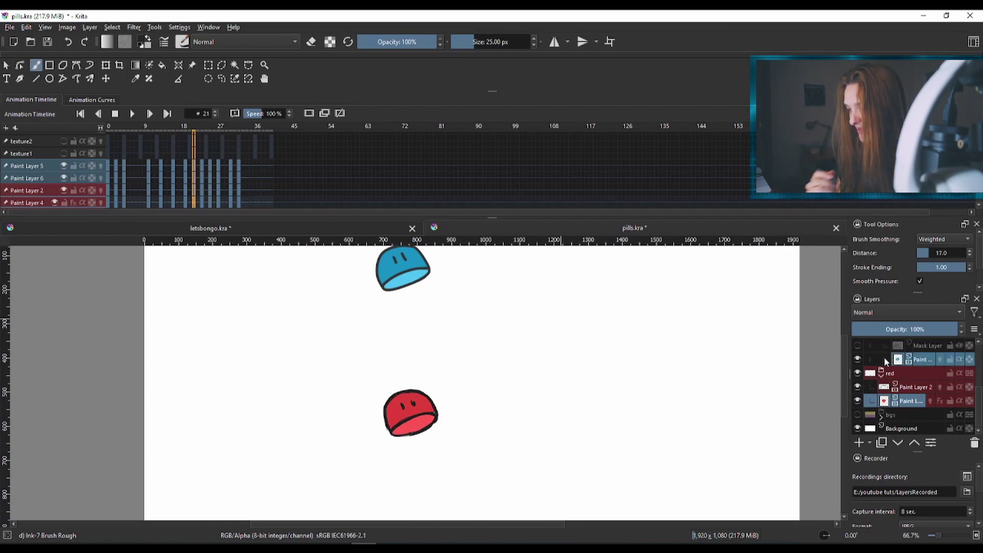
# Step: Enable the layer style effects on the red pill's fill layer, Paint Layer 4, with Pattern Overlay active
pyautogui.moveTo(883, 357)
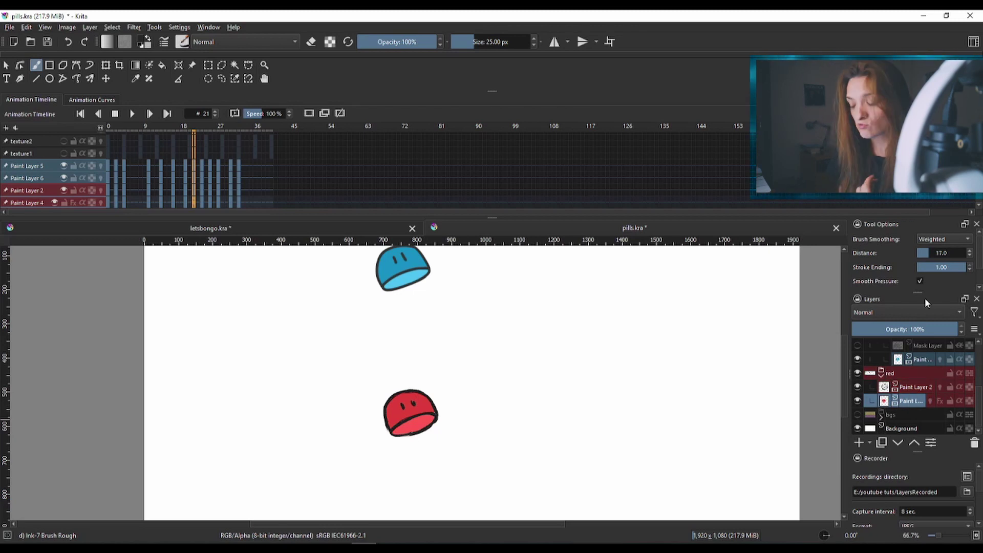
pyautogui.rightClick(908, 401)
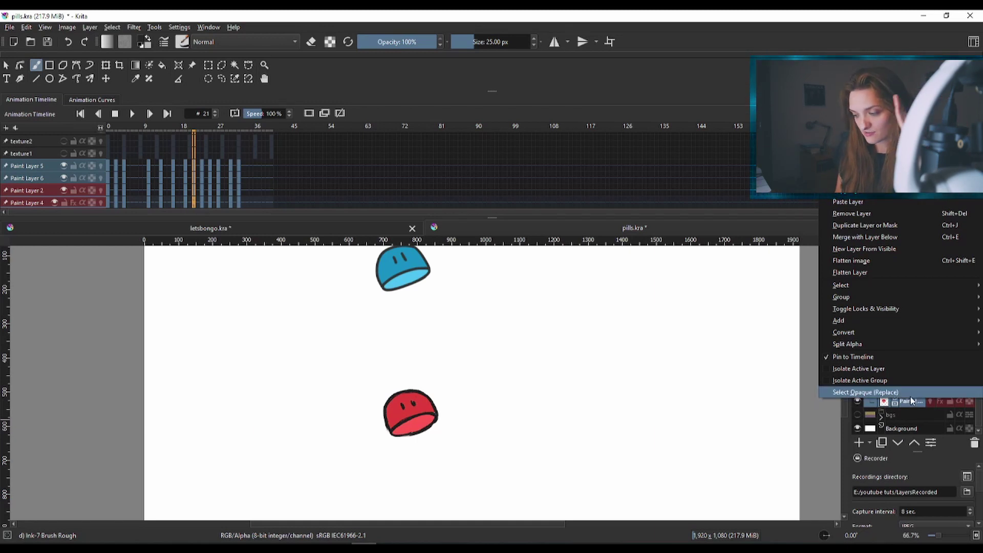
pyautogui.click(850, 165)
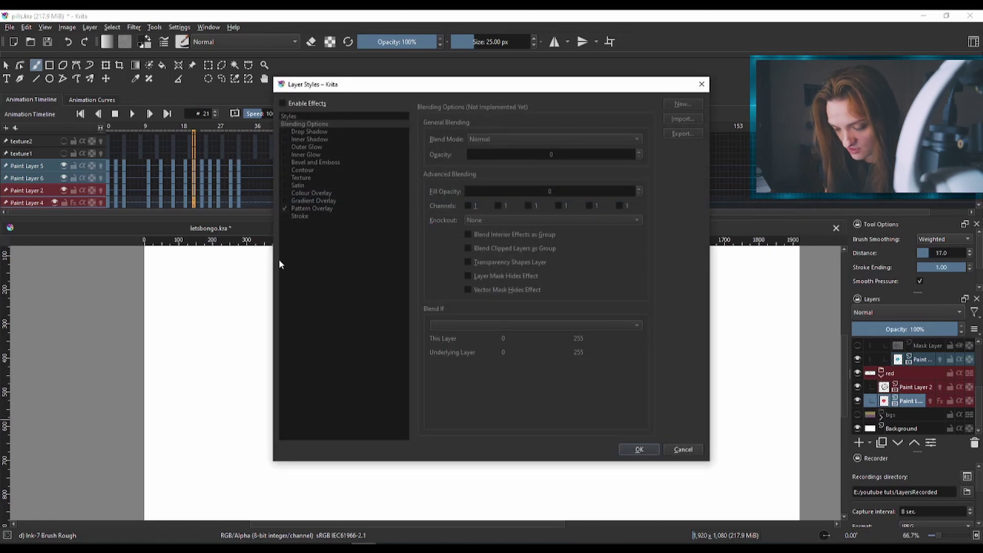
pyautogui.click(283, 103)
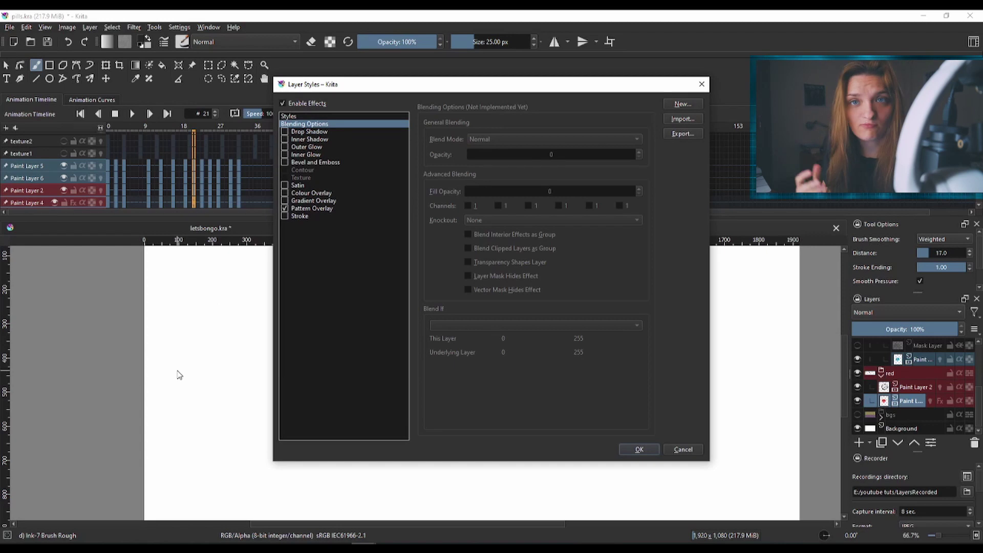
pyautogui.click(331, 209)
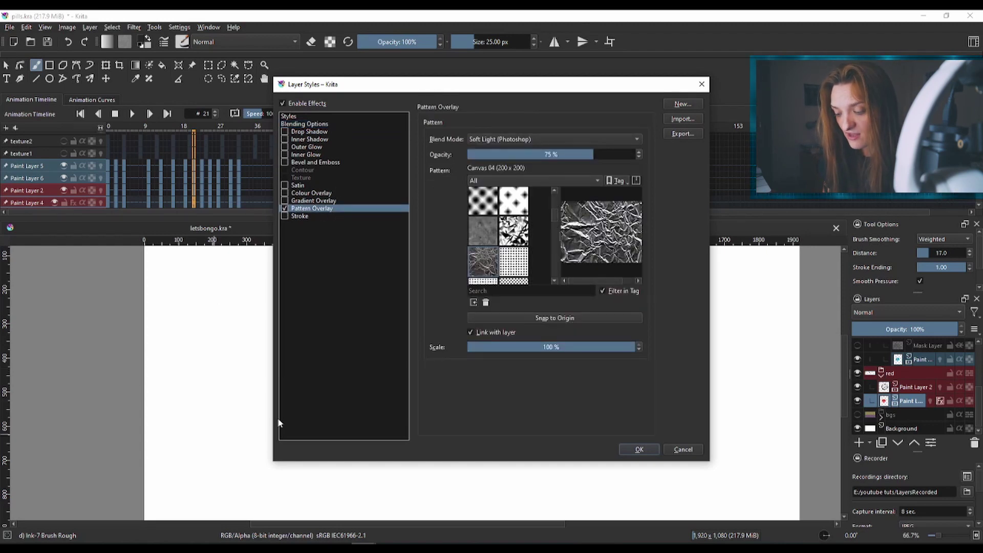
pyautogui.moveTo(557, 220)
pyautogui.mouseDown()
pyautogui.moveTo(556, 233)
pyautogui.moveTo(558, 207)
pyautogui.mouseUp()
pyautogui.moveTo(520, 87); pyautogui.dragTo(790, 94)
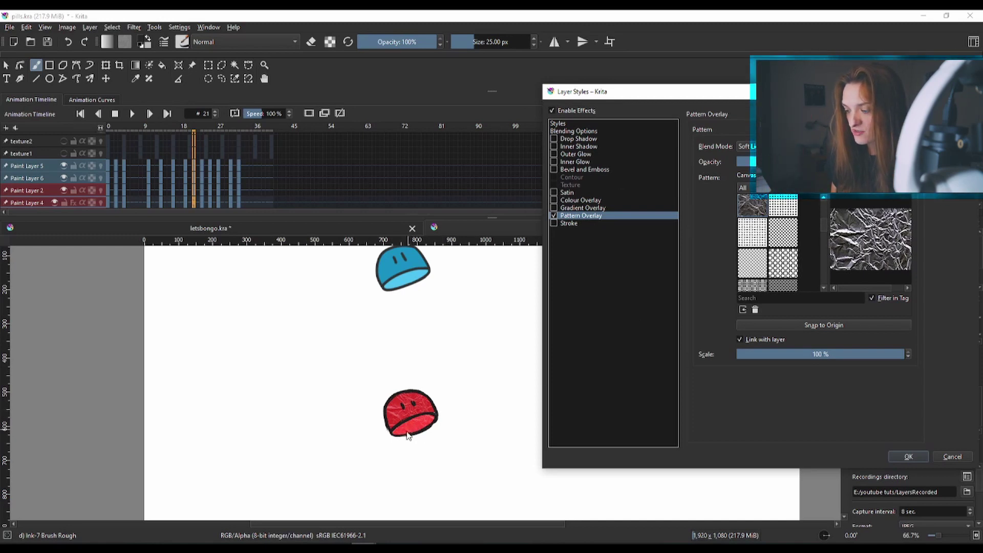
pyautogui.click(907, 456)
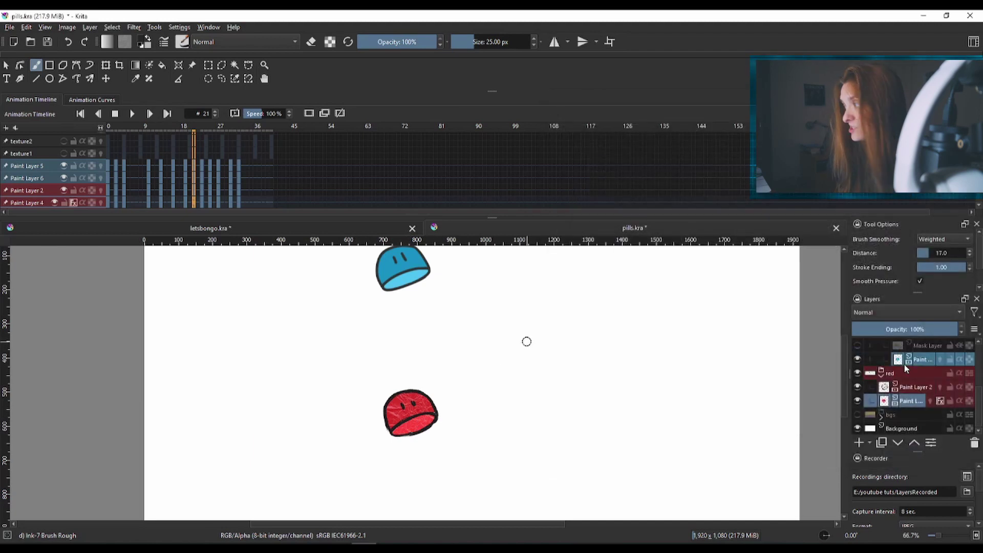
# Step: Switch to letsbongo.kra, select the body layer and toggle the layer beneath it off and on
pyautogui.hotkey('alt', 'Tab')
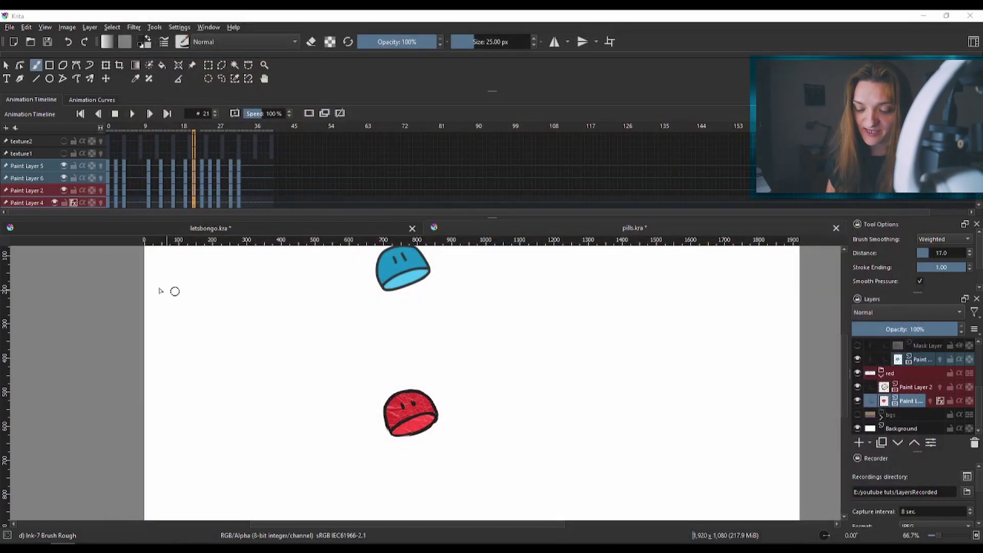
pyautogui.click(192, 228)
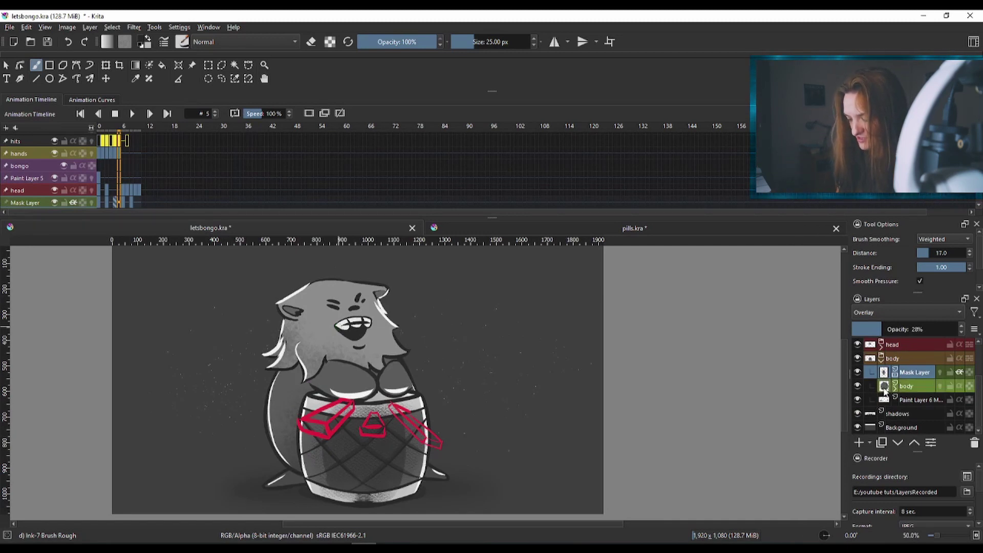
pyautogui.click(917, 386)
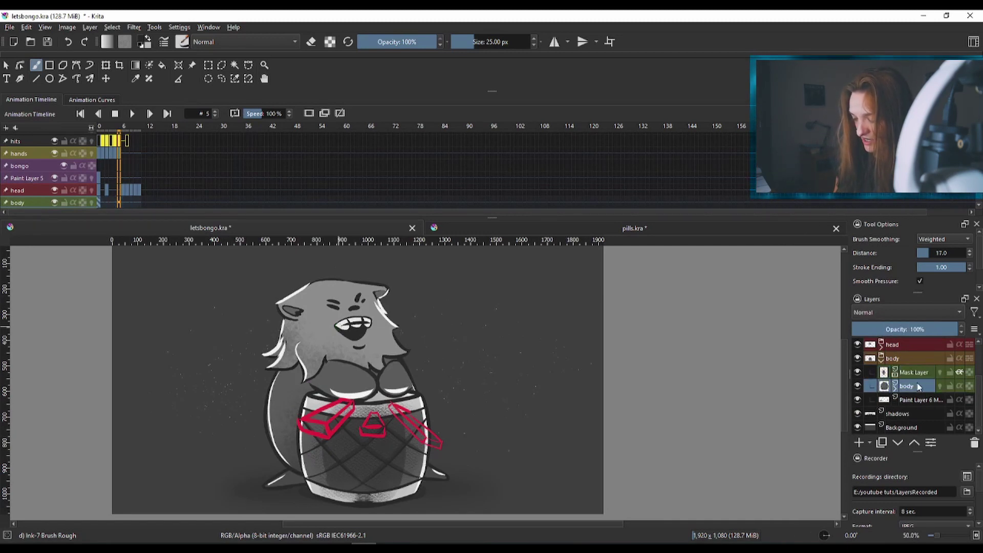
pyautogui.click(859, 398)
pyautogui.click(859, 398)
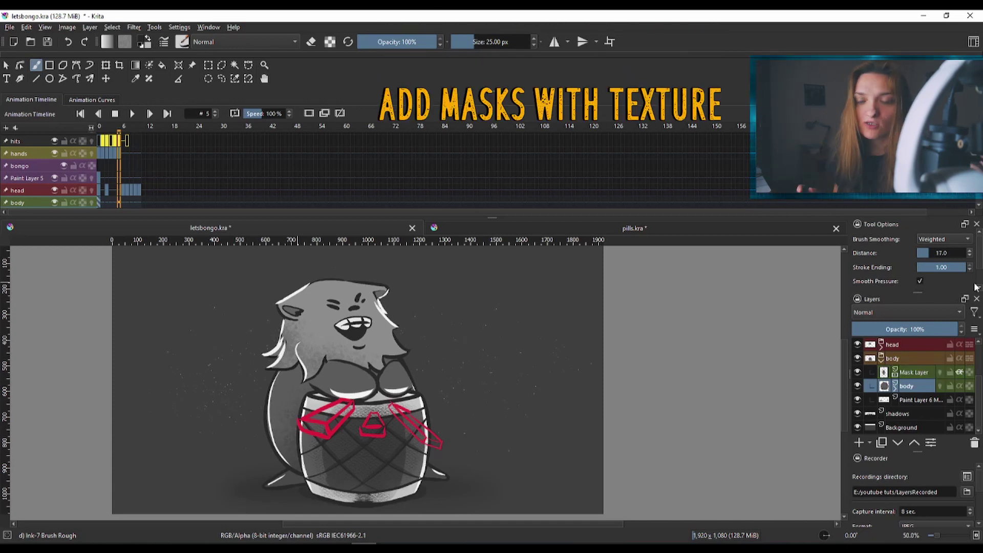
# Step: Delete the Mask Layer above the body layer and put the body layer into a quick clipping group
pyautogui.click(914, 372)
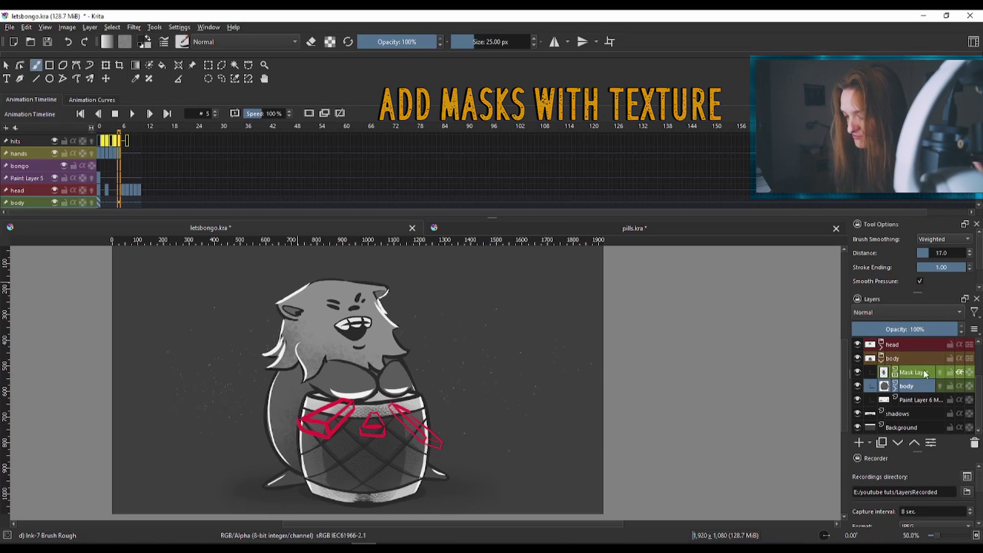
pyautogui.click(974, 444)
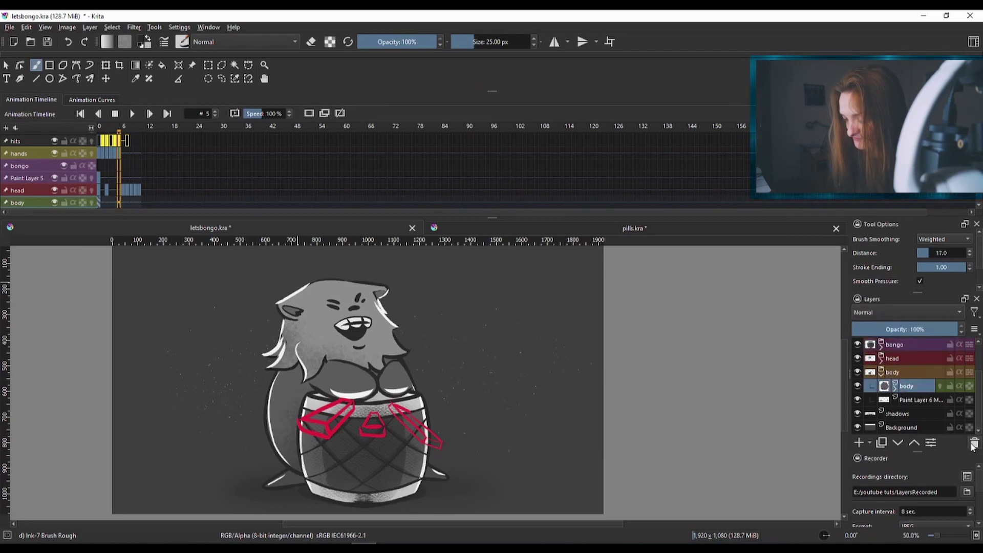
pyautogui.rightClick(920, 386)
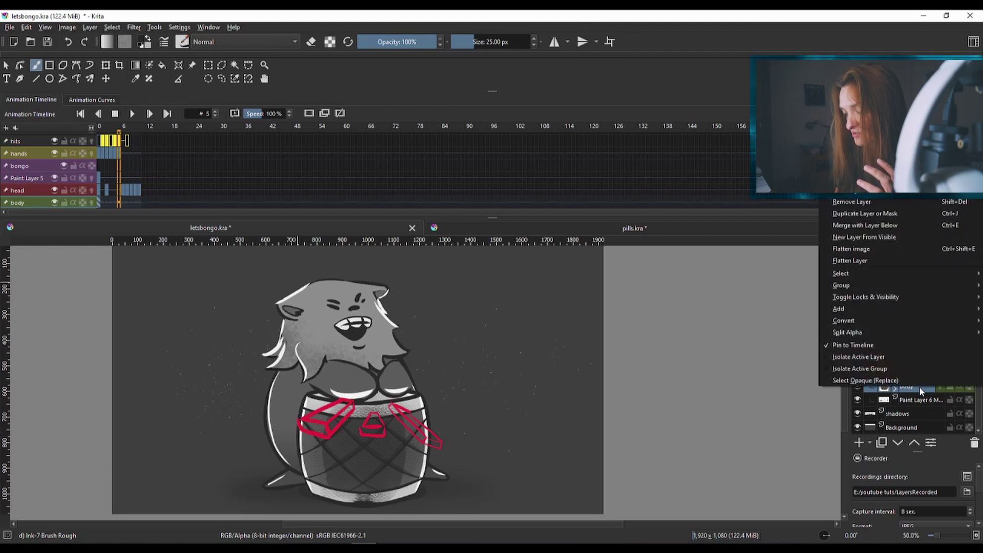
pyautogui.moveTo(901, 284)
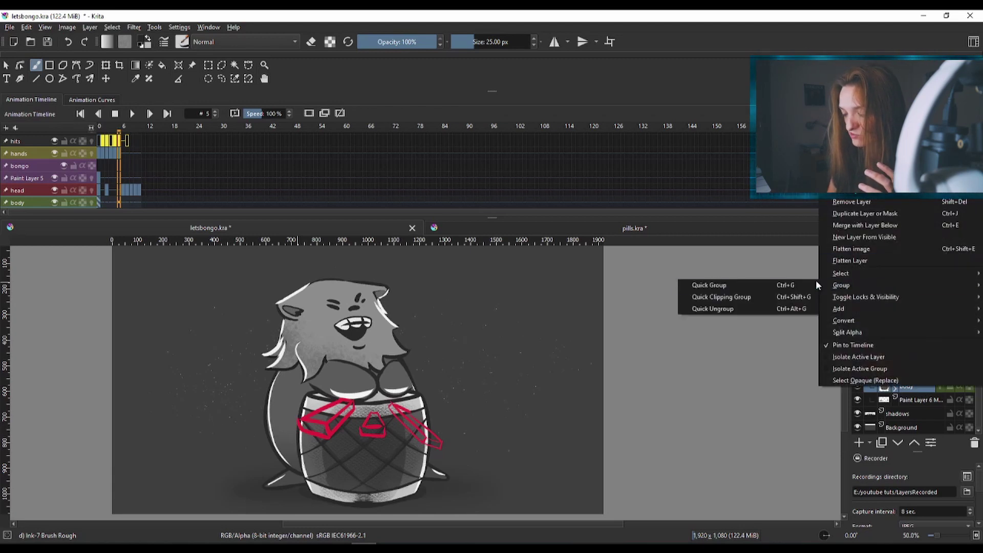
pyautogui.click(768, 297)
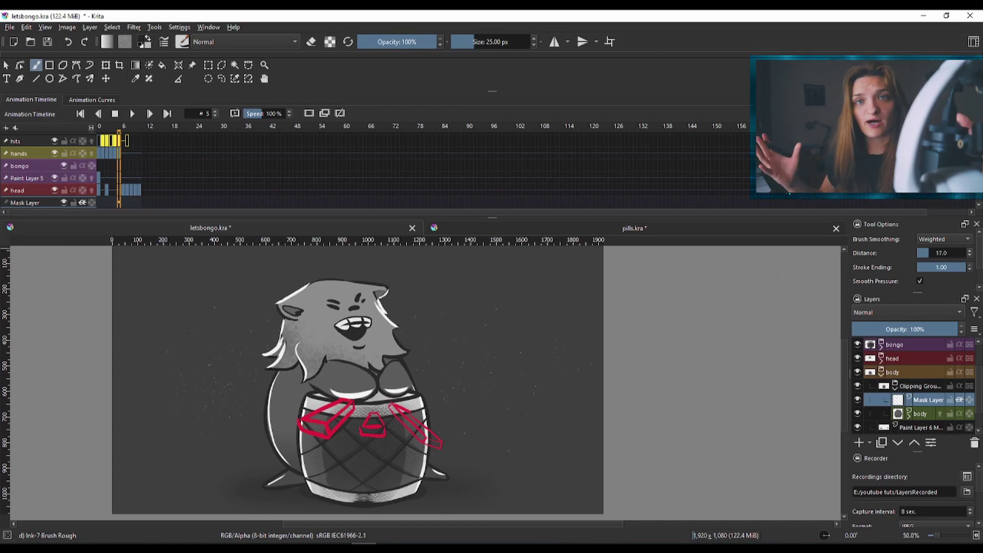
pyautogui.moveTo(788, 193); pyautogui.dragTo(791, 198)
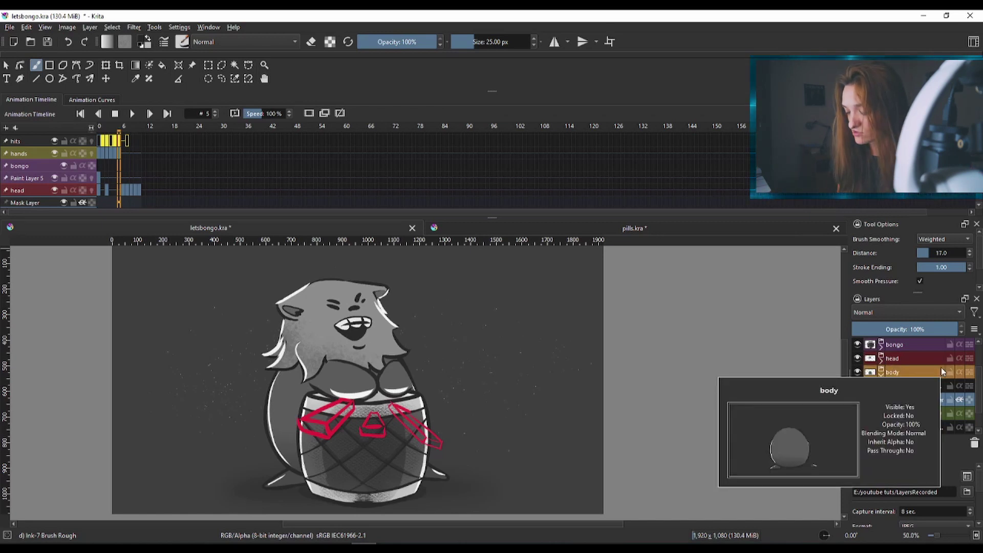
# Step: Select the clipping group's Mask Layer and switch the brush to the Texture Large Splat preset at 200 px
pyautogui.click(925, 418)
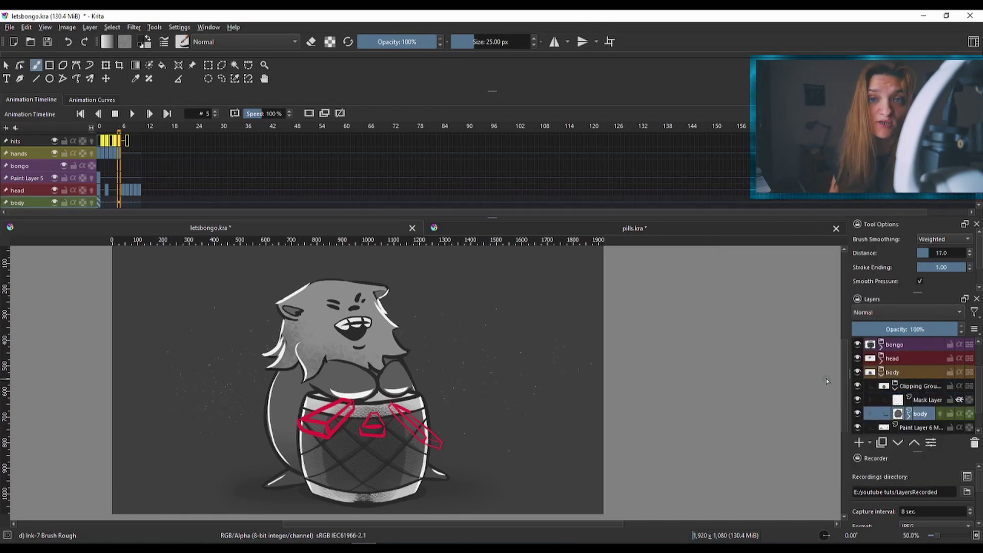
pyautogui.click(926, 399)
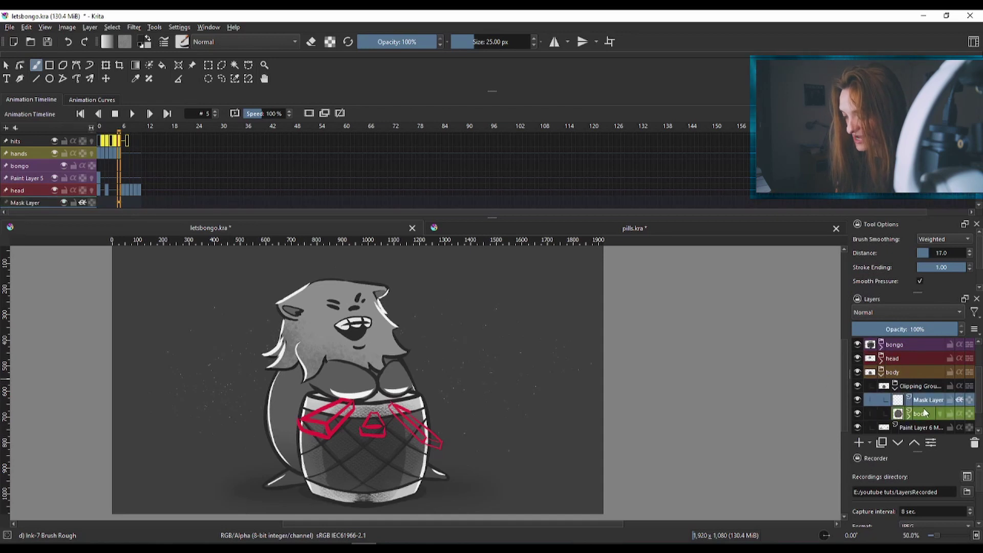
pyautogui.click(183, 42)
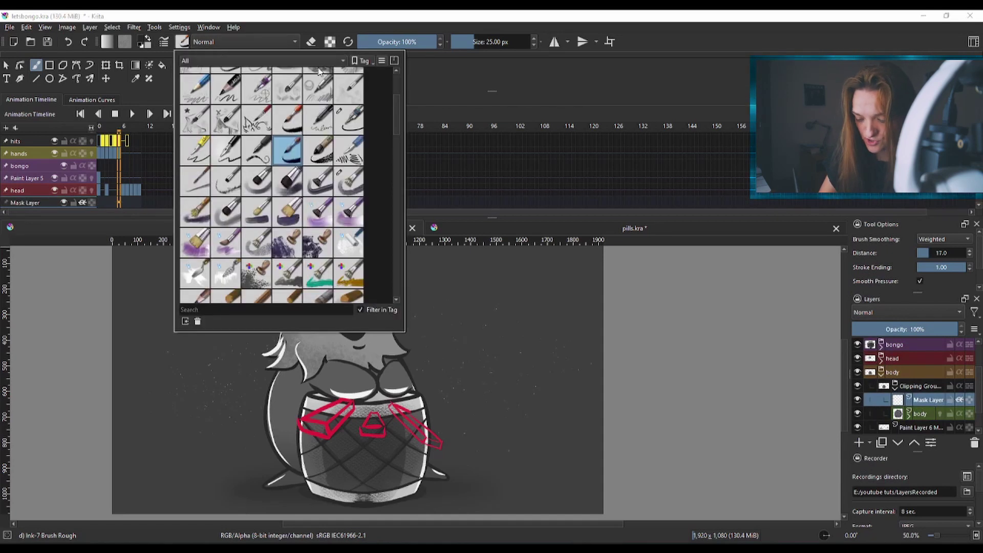
pyautogui.moveTo(397, 121); pyautogui.dragTo(389, 275)
pyautogui.click(225, 165)
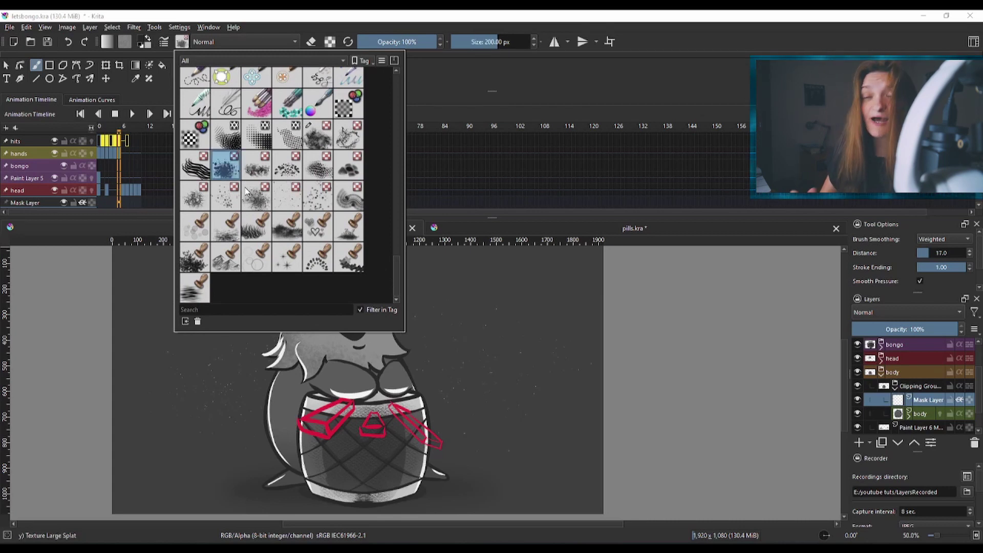
pyautogui.moveTo(245, 191)
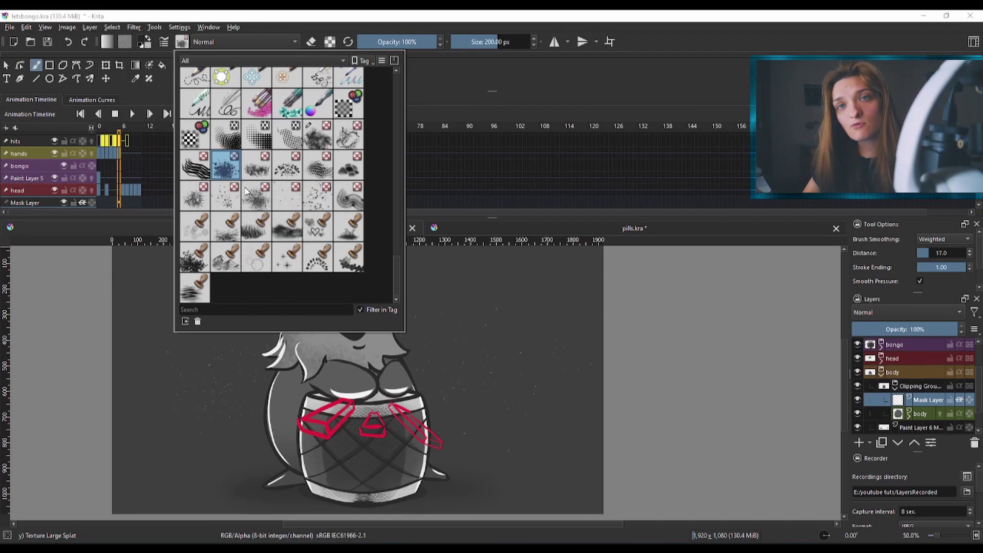
pyautogui.click(484, 212)
# Step: Paint splat texture over the animal's body on the Mask Layer, inspect it up close, and undo it
pyautogui.moveTo(307, 412); pyautogui.dragTo(317, 400)
pyautogui.hotkey('ctrl', 'z')
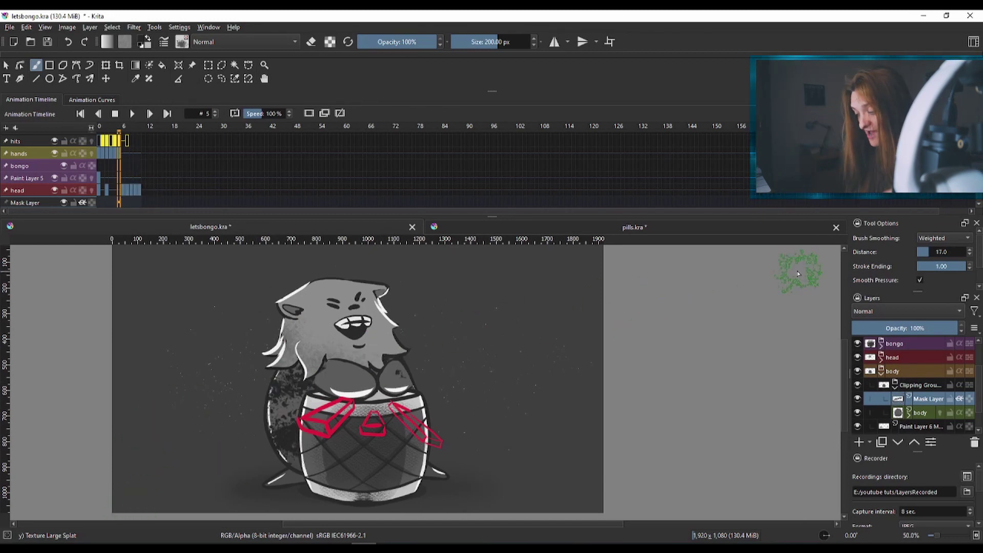
pyautogui.click(923, 413)
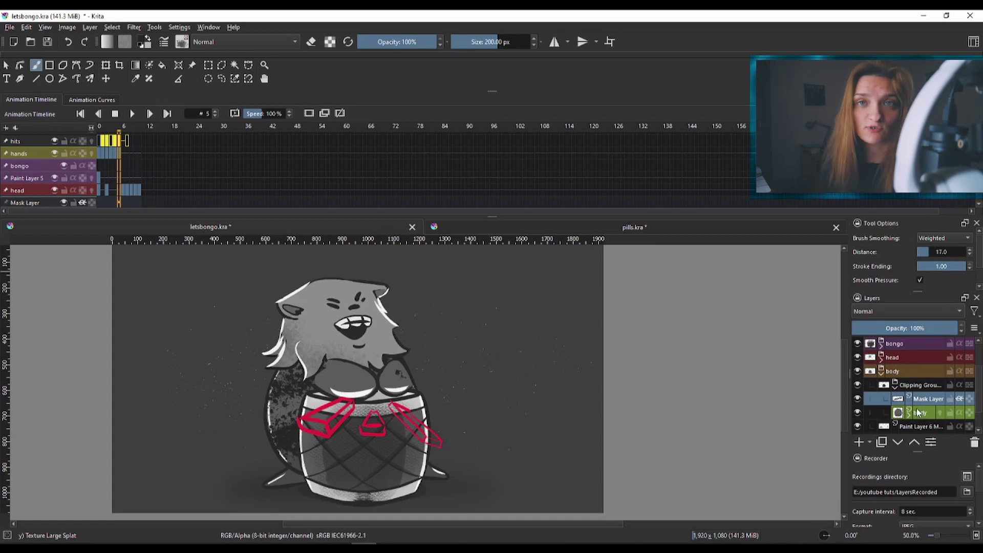
pyautogui.moveTo(911, 349)
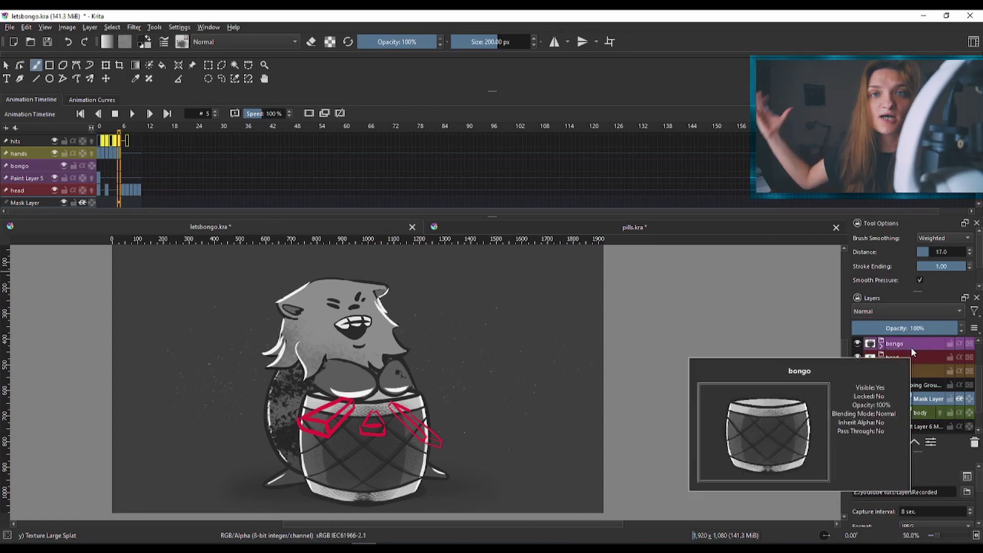
pyautogui.scroll(3, 410, 341)
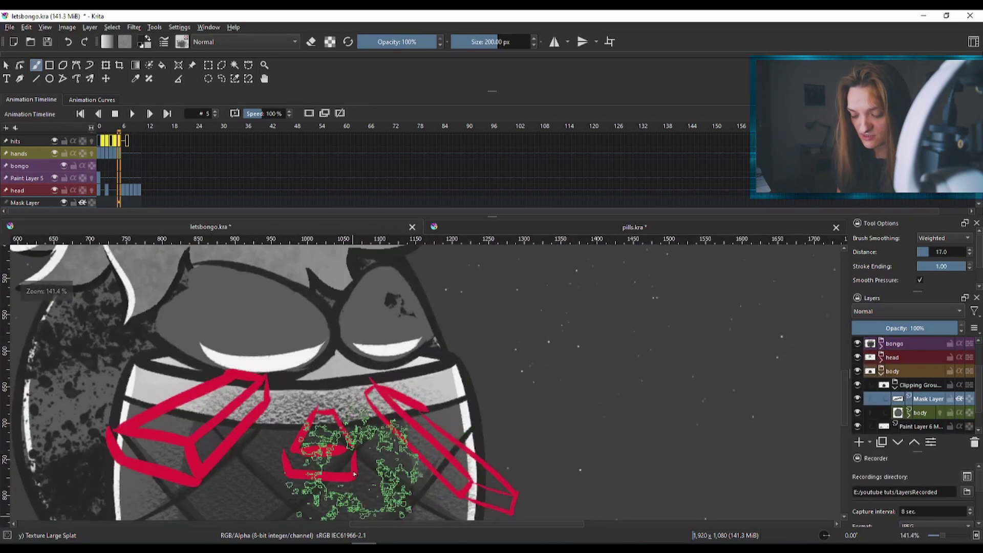
pyautogui.scroll(-5, 403, 313)
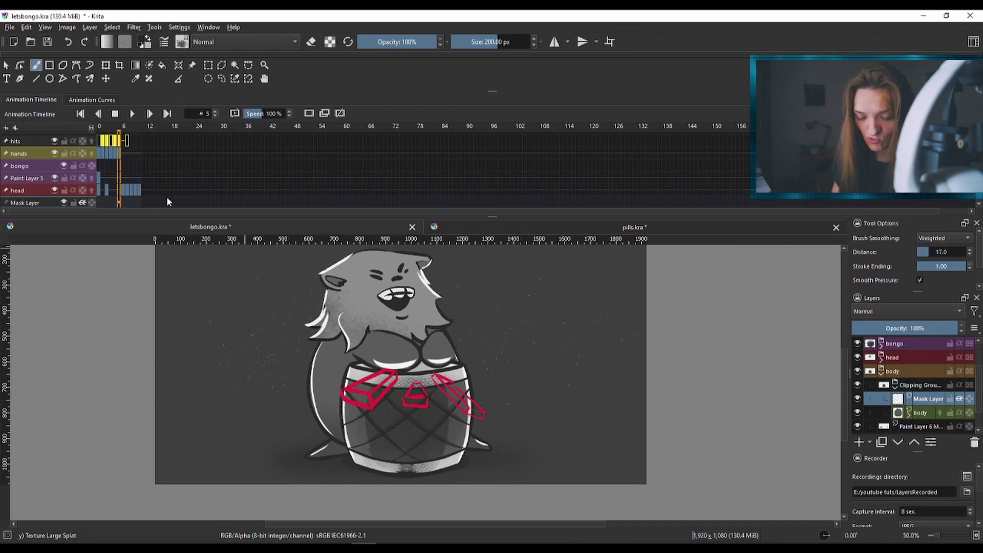
# Step: Return to frame 0 and paint splat texture on the animal's body beside the drum on the Mask Layer
pyautogui.click(97, 167)
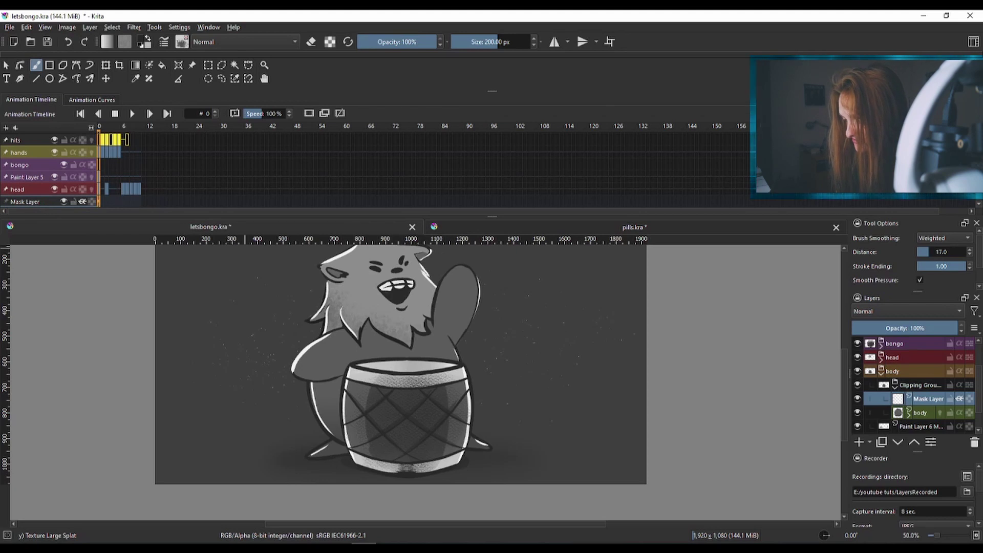
pyautogui.scroll(-2, 179, 146)
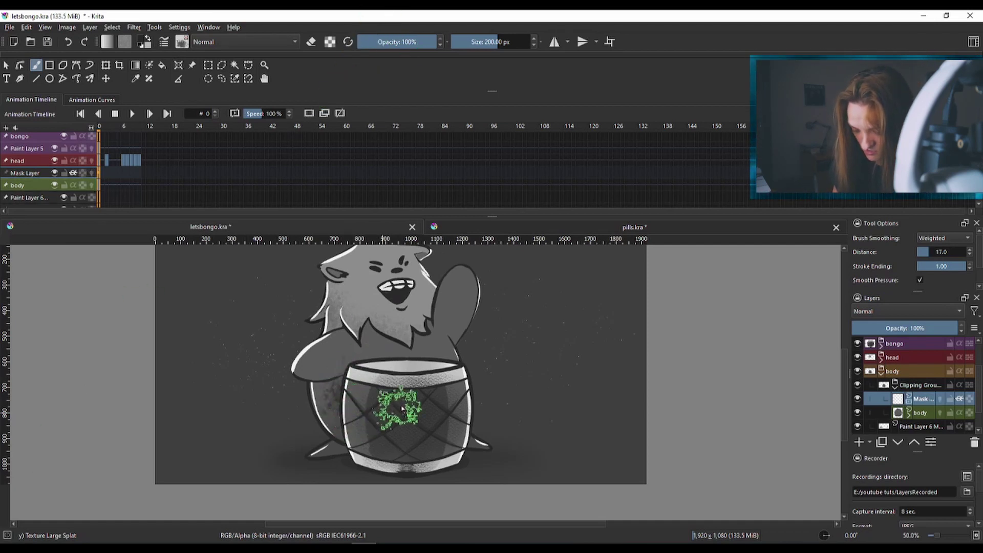
pyautogui.scroll(1, 348, 407)
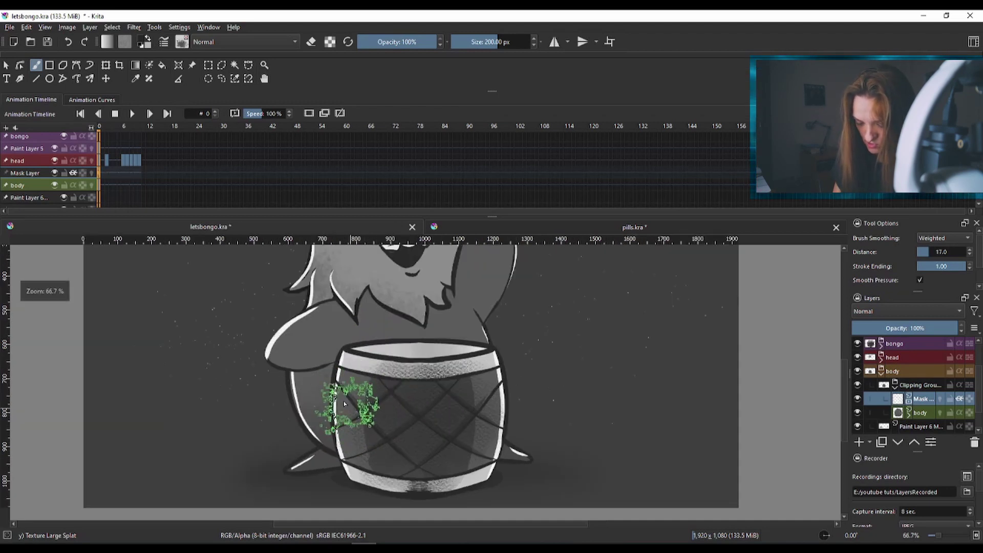
pyautogui.moveTo(344, 409)
pyautogui.mouseDown()
pyautogui.moveTo(362, 417)
pyautogui.moveTo(406, 351)
pyautogui.moveTo(450, 390)
pyautogui.moveTo(397, 411)
pyautogui.mouseUp()
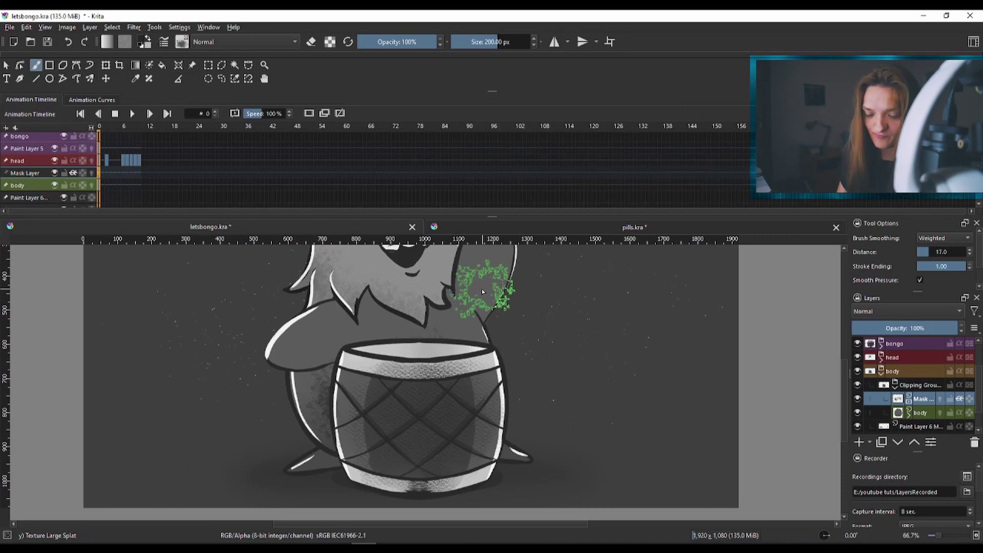
# Step: Add blank Mask Layer keyframes at frames 2 and 5 and paint splat texture on the body in each
pyautogui.click(106, 173)
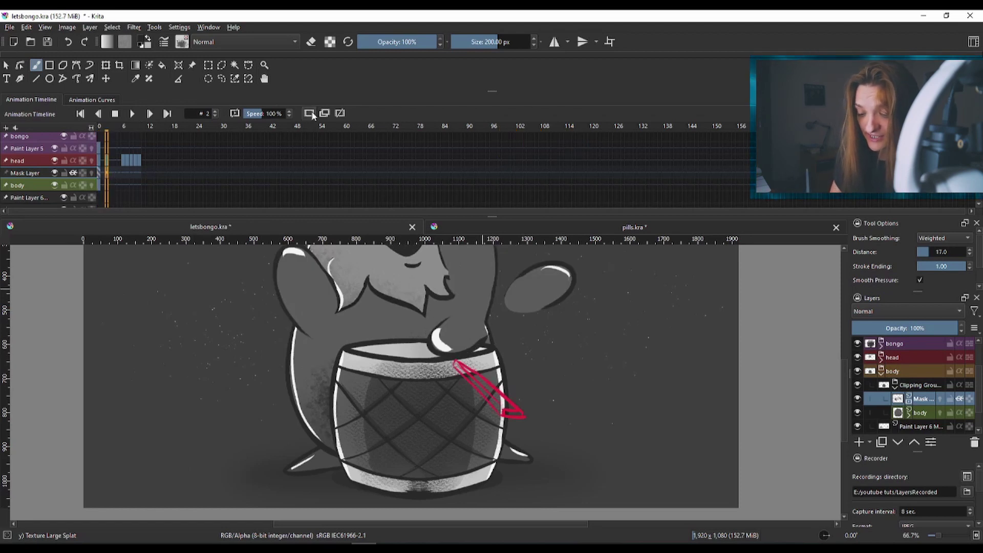
pyautogui.moveTo(358, 353)
pyautogui.mouseDown()
pyautogui.moveTo(352, 340)
pyautogui.moveTo(333, 352)
pyautogui.moveTo(361, 364)
pyautogui.mouseUp()
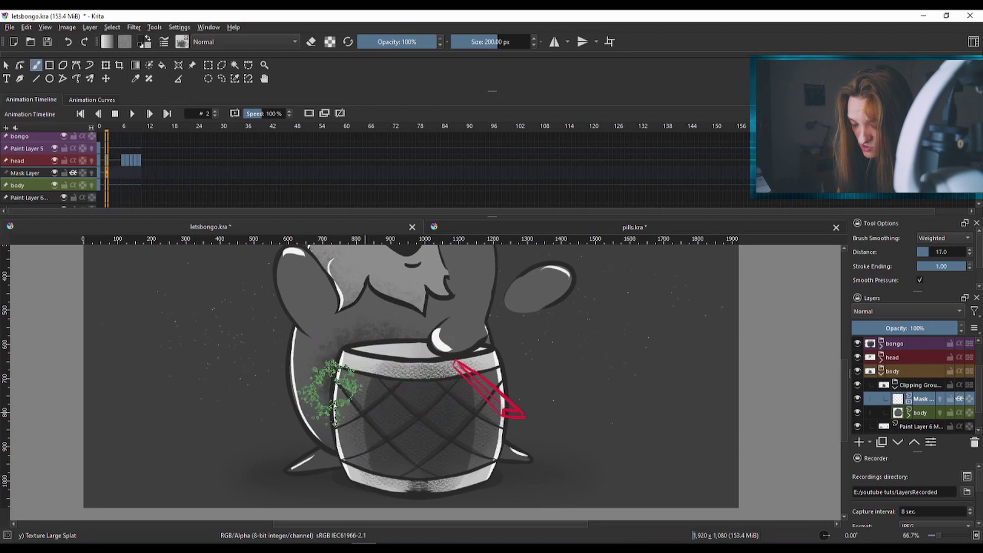
pyautogui.click(120, 173)
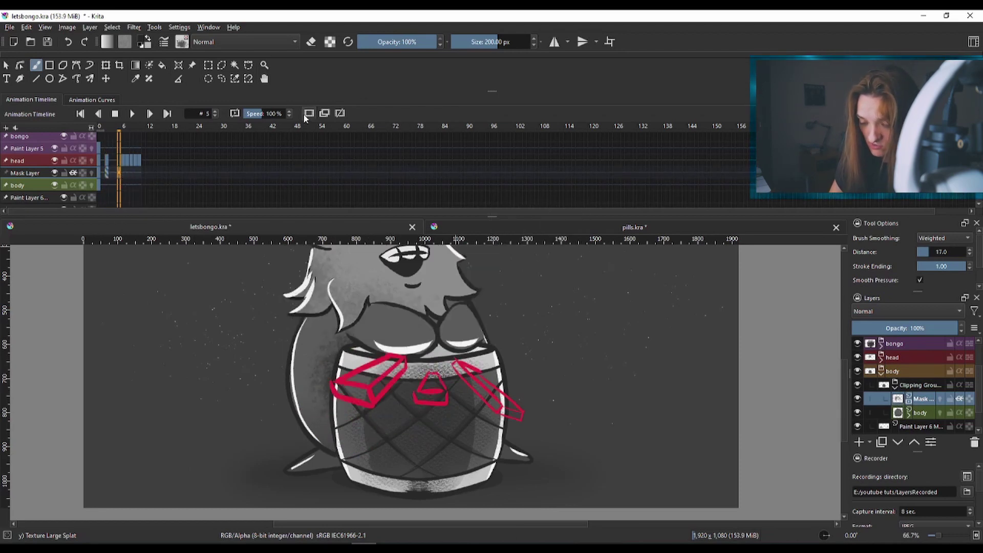
pyautogui.moveTo(345, 384)
pyautogui.mouseDown()
pyautogui.moveTo(328, 410)
pyautogui.moveTo(342, 411)
pyautogui.mouseUp()
pyautogui.hotkey('ctrl', 'z')
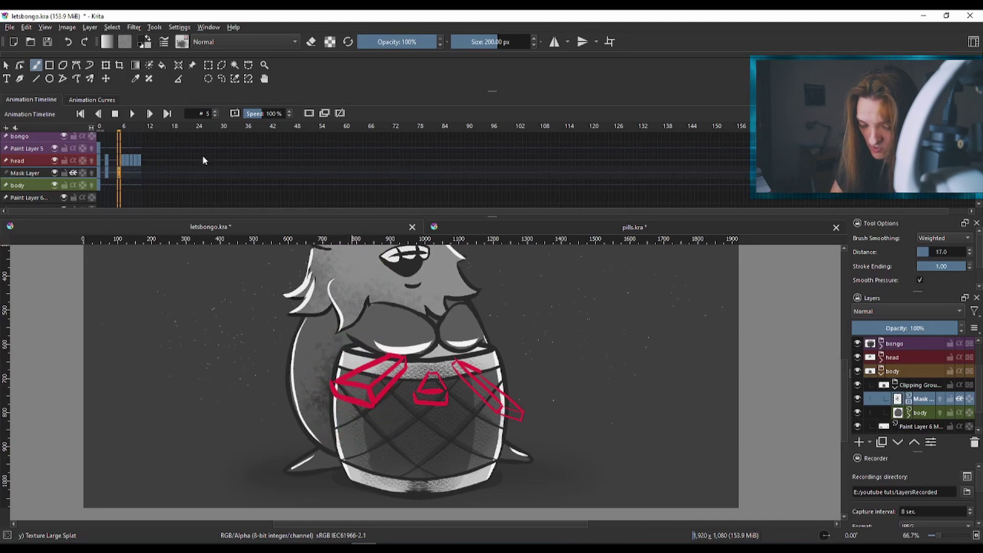
# Step: Check frame 8, return to frame 2 and erase part of the splat texture on the animal's chest
pyautogui.click(130, 171)
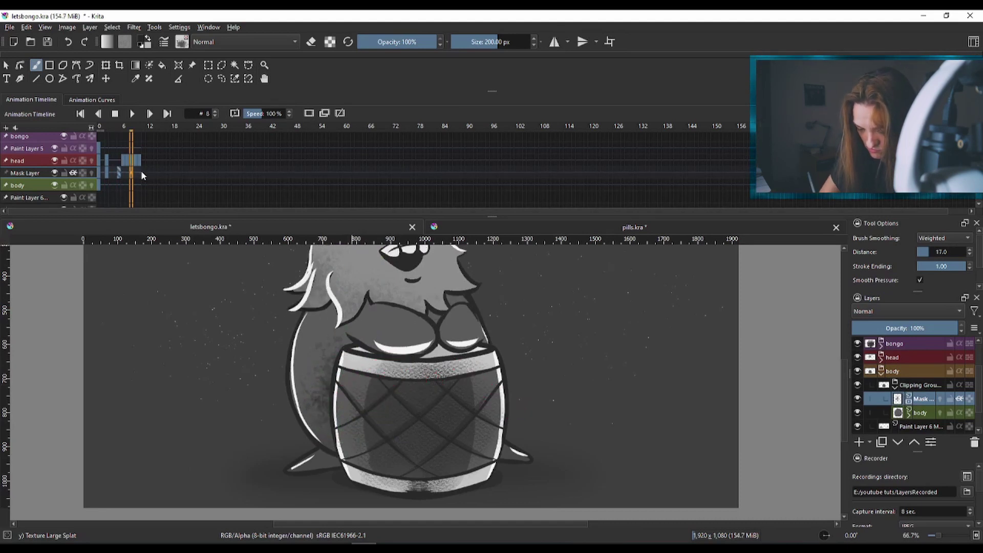
pyautogui.moveTo(130, 132); pyautogui.dragTo(106, 128)
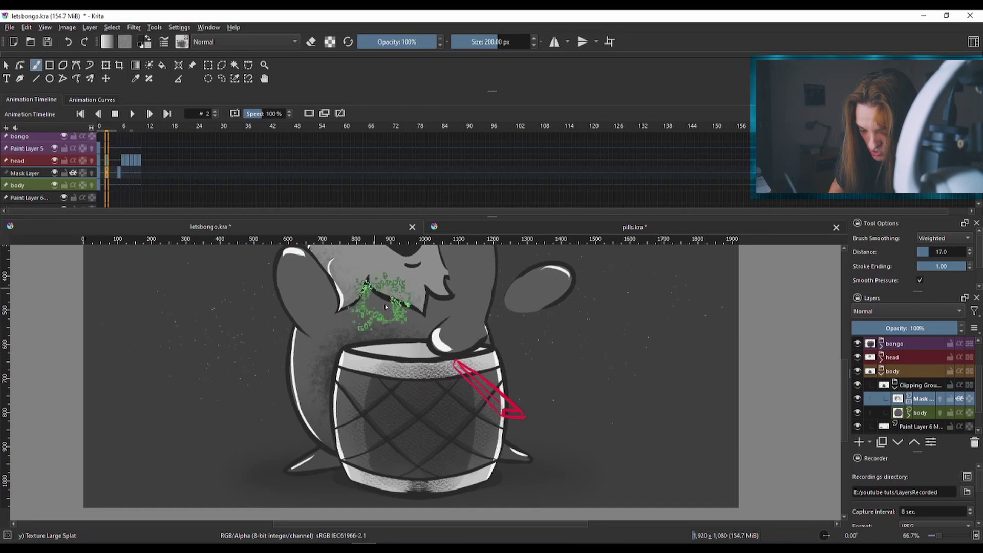
pyautogui.press('e')
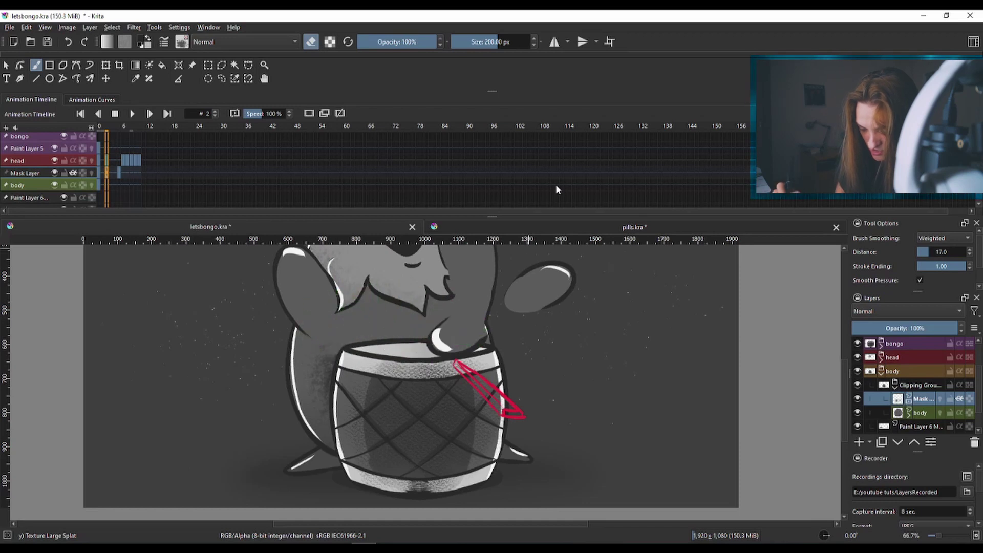
# Step: Lower the body Mask Layer's opacity to 49% and play the animation from frame 0
pyautogui.moveTo(925, 405)
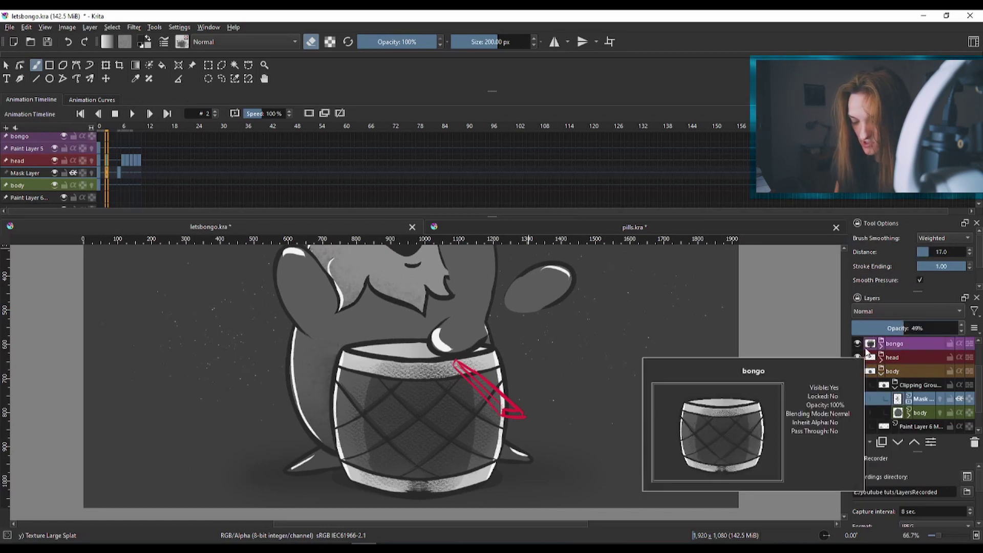
pyautogui.scroll(-2, 563, 352)
pyautogui.scroll(2, 562, 352)
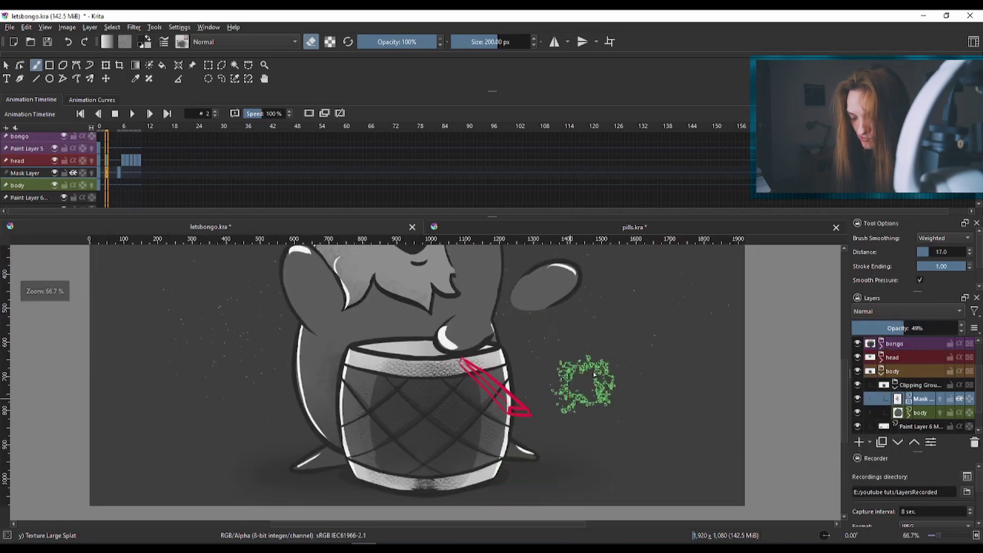
pyautogui.moveTo(647, 361)
pyautogui.mouseDown()
pyautogui.moveTo(636, 434)
pyautogui.moveTo(617, 414)
pyautogui.mouseUp()
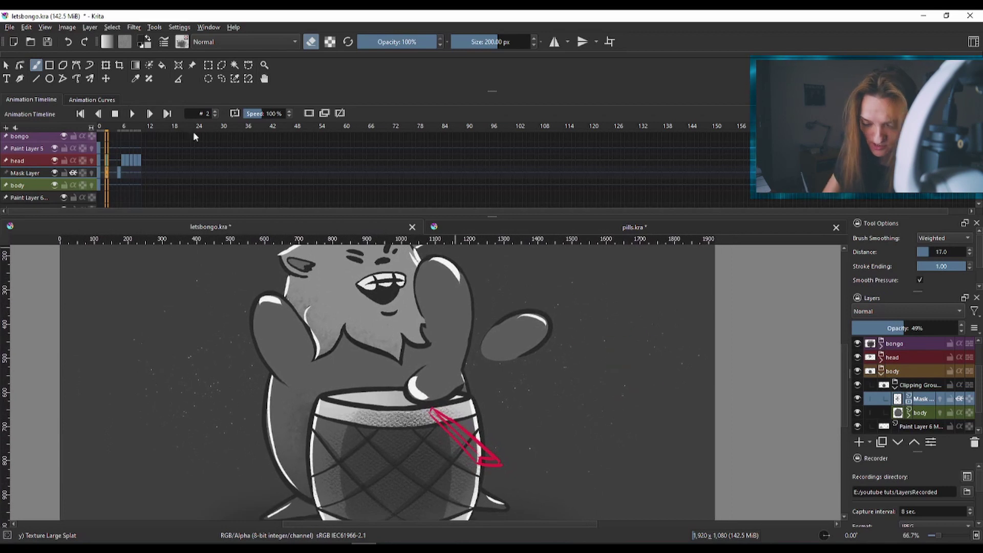
pyautogui.click(100, 176)
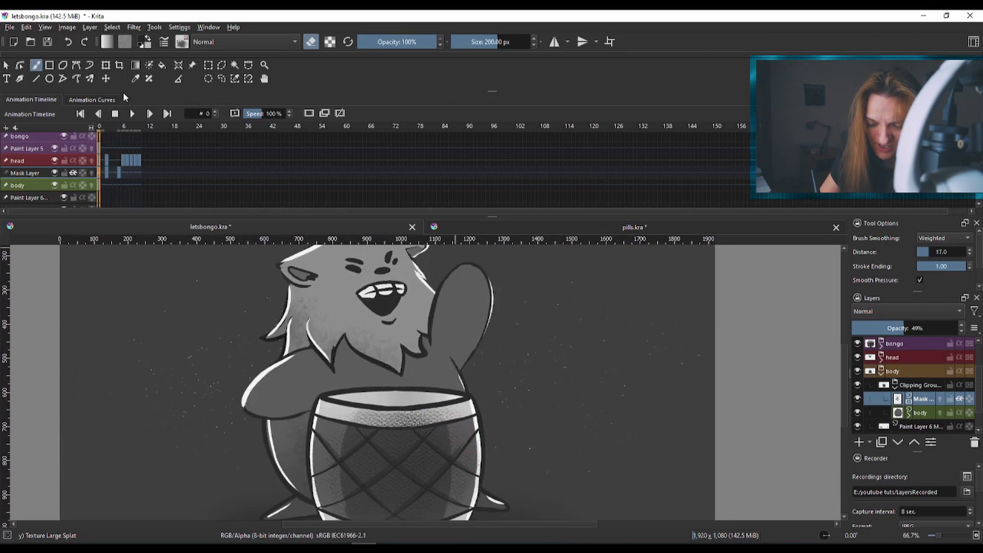
pyautogui.click(132, 114)
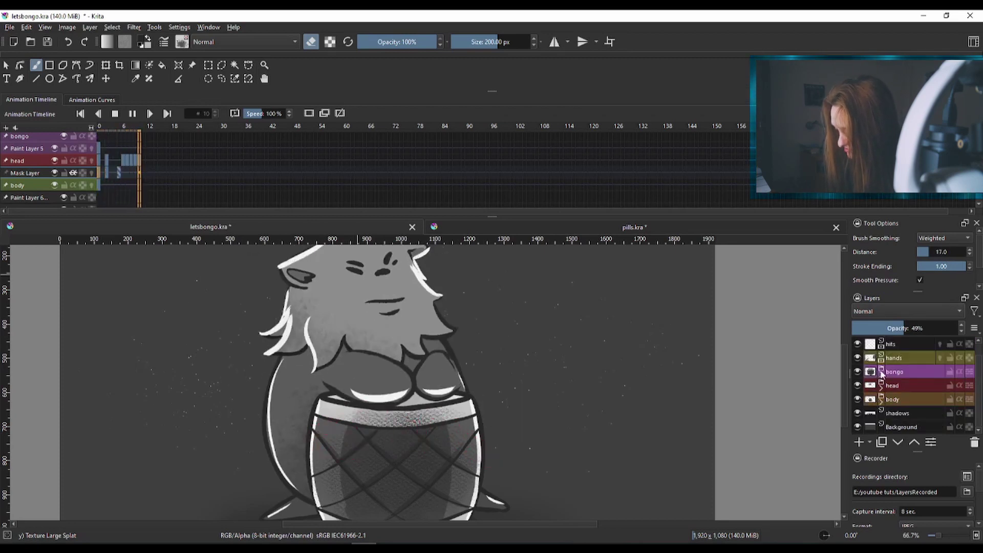
# Step: Expand the head group, select its Mask Layer and toggle inherit alpha off and on to compare the texture clipping
pyautogui.click(880, 388)
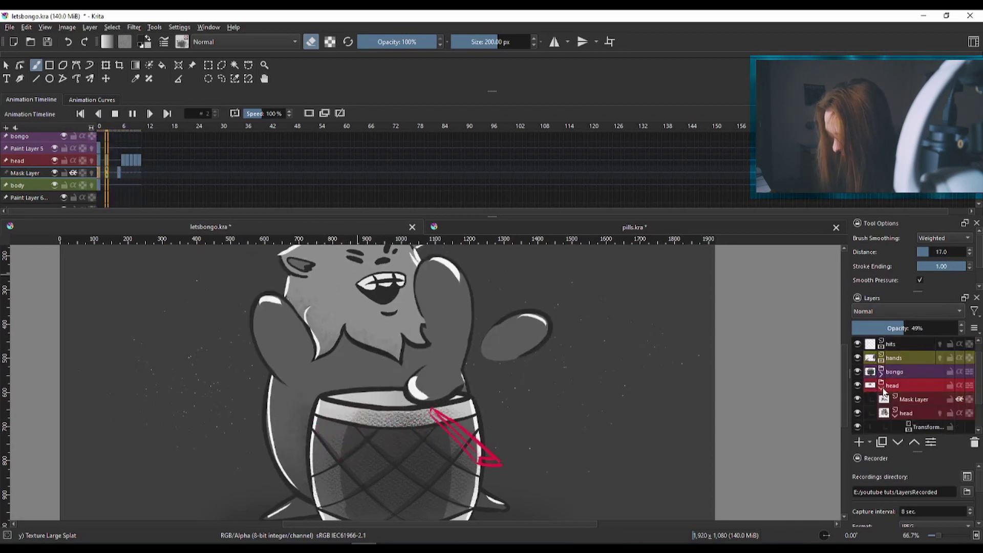
pyautogui.click(924, 401)
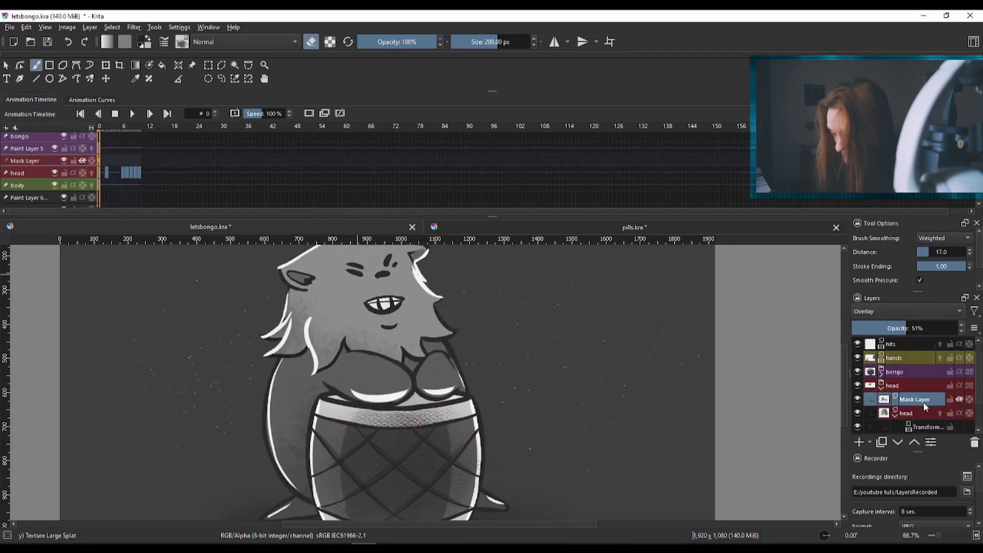
pyautogui.click(959, 400)
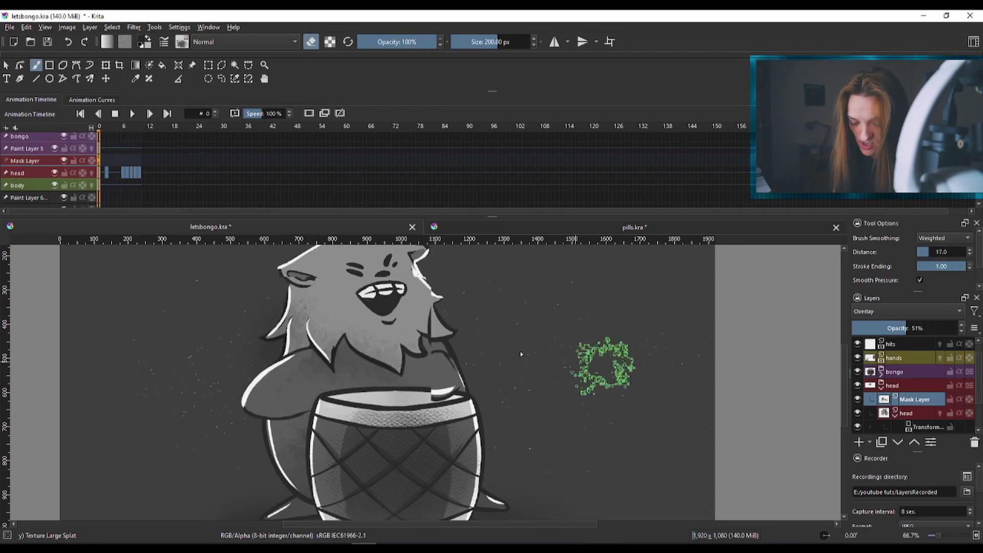
pyautogui.scroll(2, 337, 320)
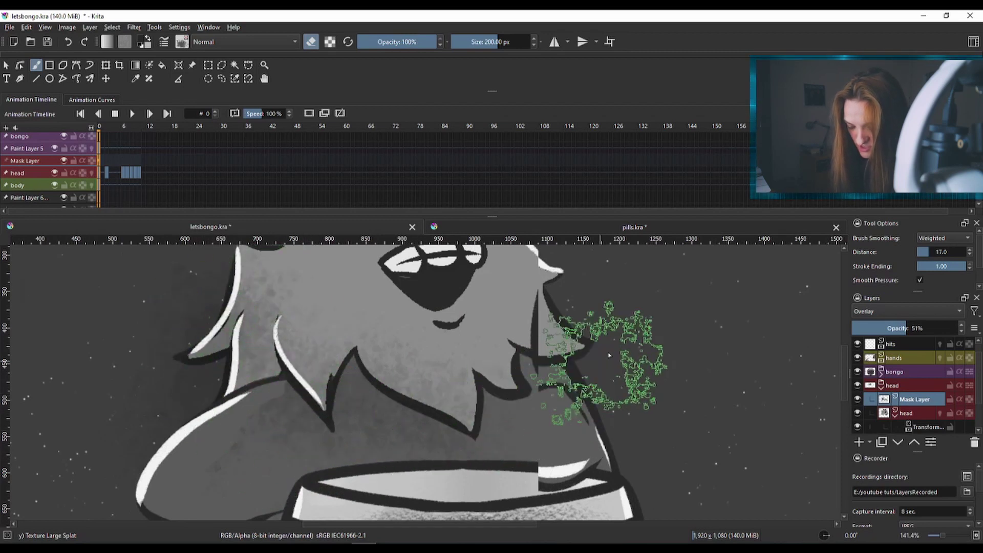
pyautogui.click(959, 400)
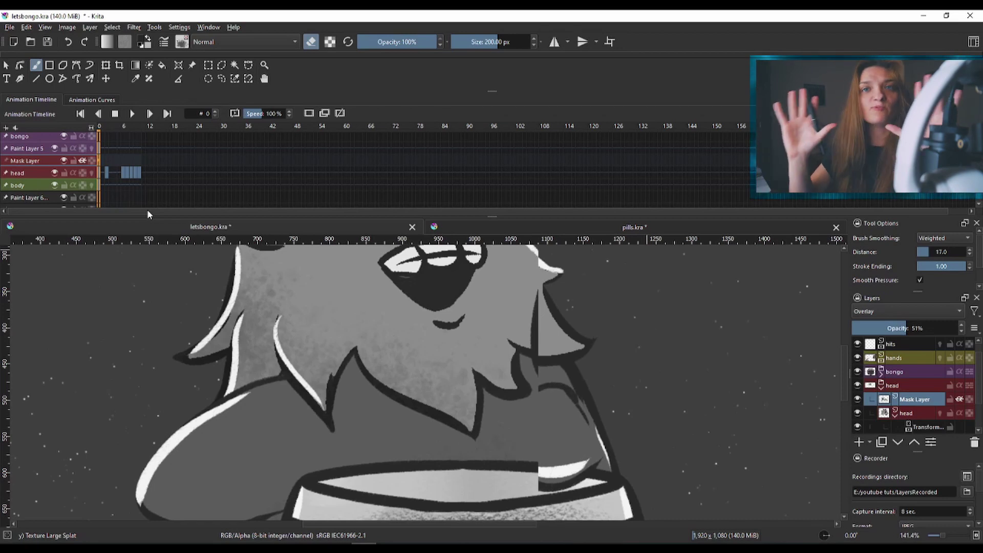
# Step: Play the bongo animation to review the clipped head texture, then pause it
pyautogui.scroll(-1, 373, 333)
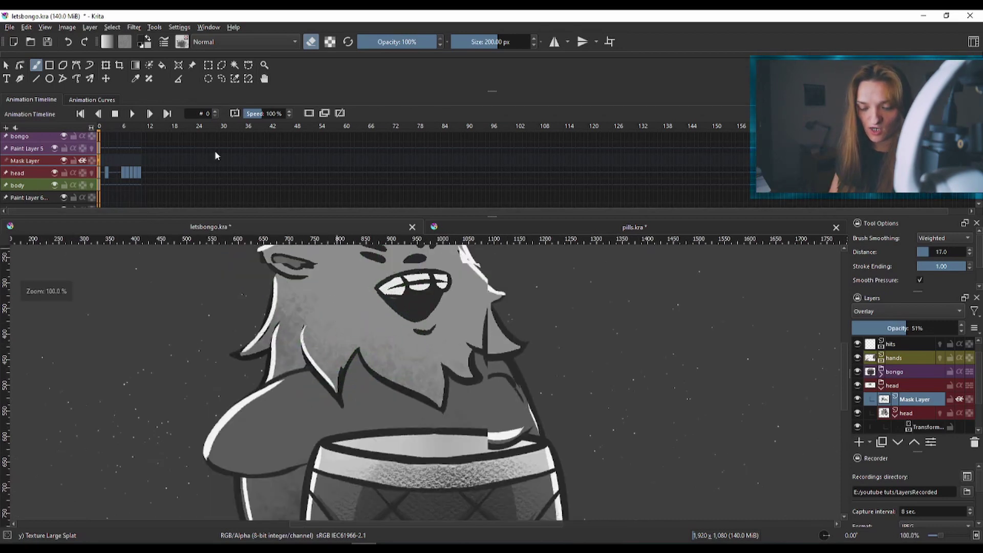
pyautogui.click(133, 114)
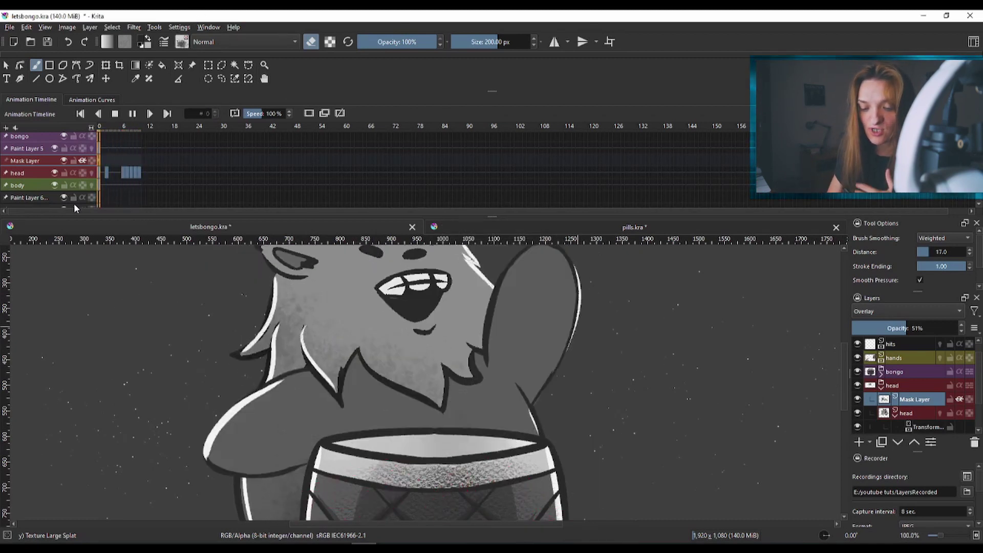
pyautogui.click(133, 114)
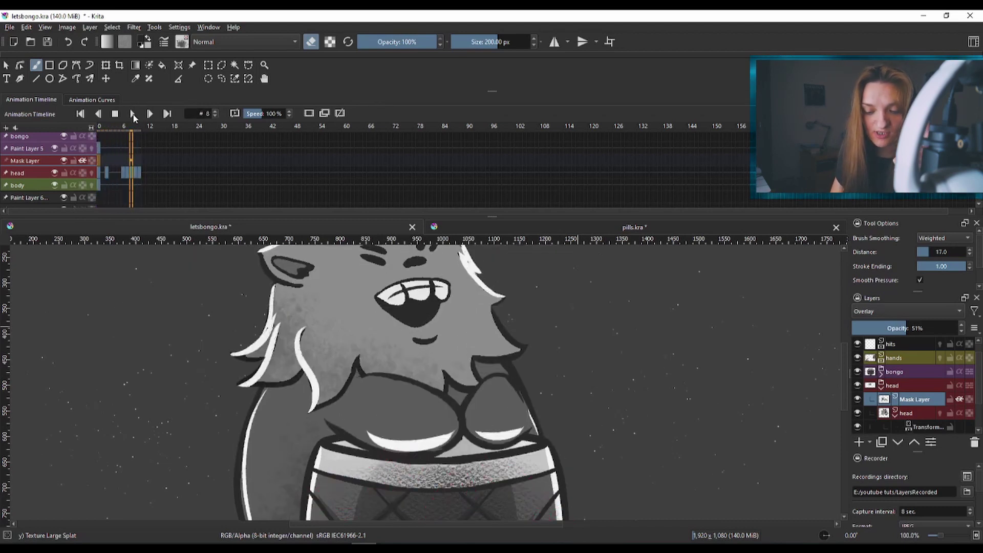
# Step: Switch to pills.kra, make the texture1 and texture2 layers visible and play the animation from frame 0
pyautogui.click(106, 101)
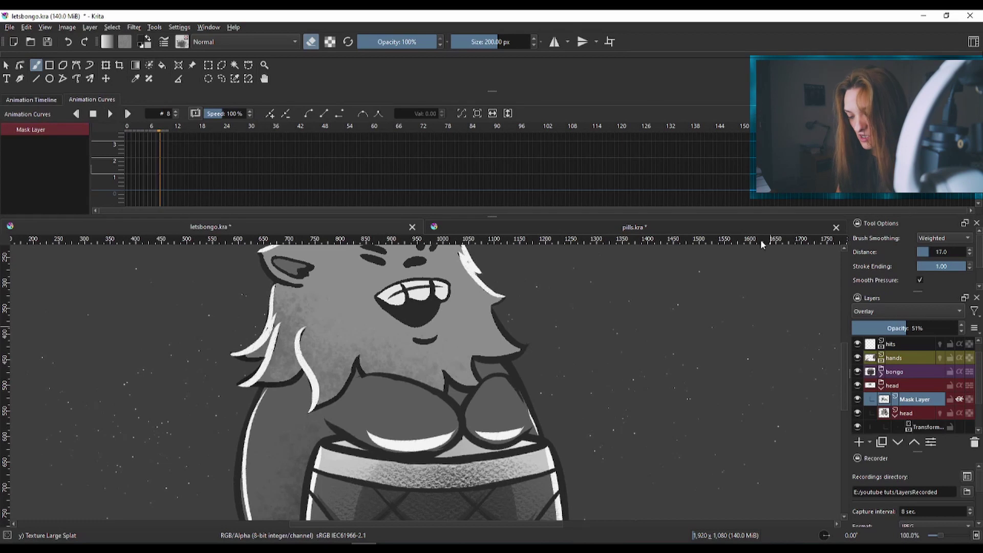
pyautogui.click(657, 226)
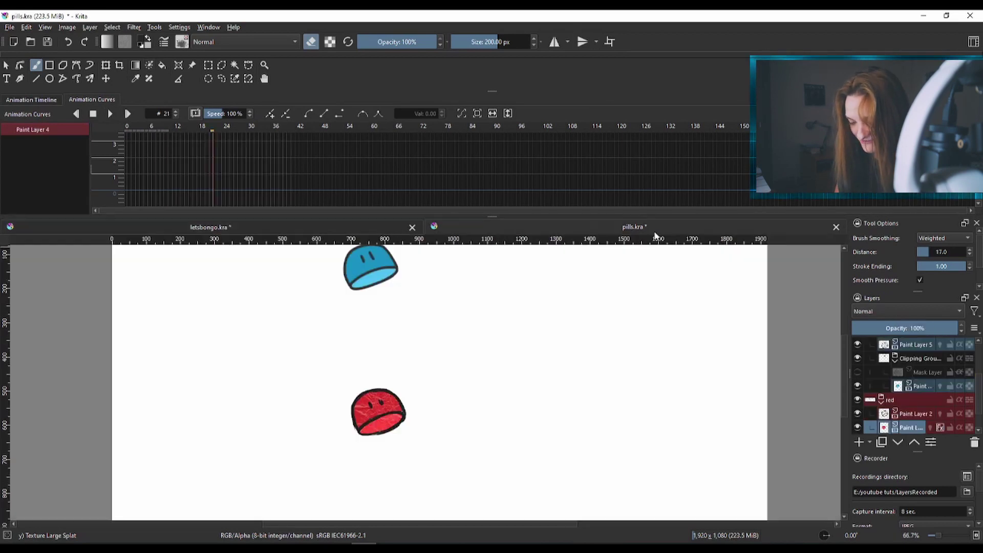
pyautogui.click(42, 100)
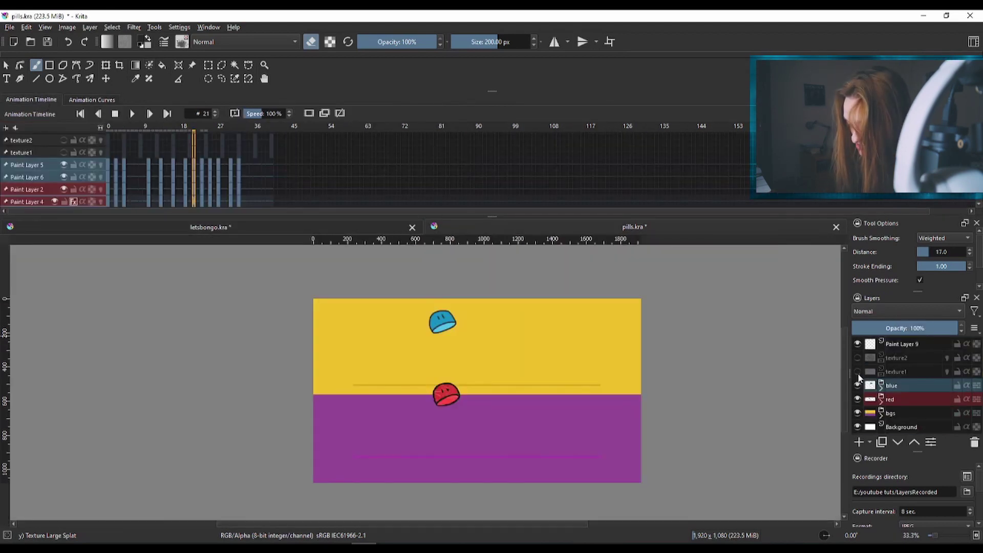
pyautogui.click(858, 372)
pyautogui.click(857, 357)
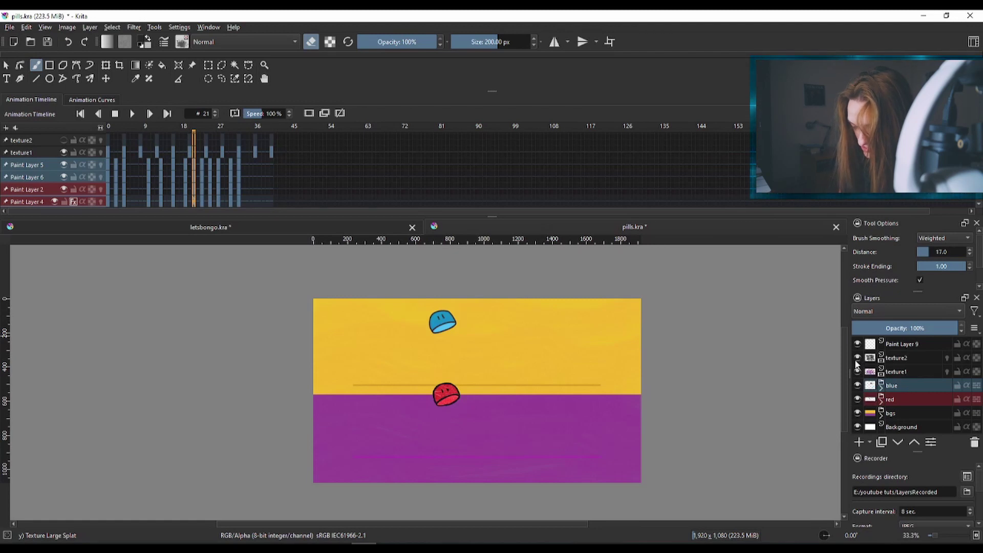
pyautogui.moveTo(363, 325); pyautogui.dragTo(352, 333)
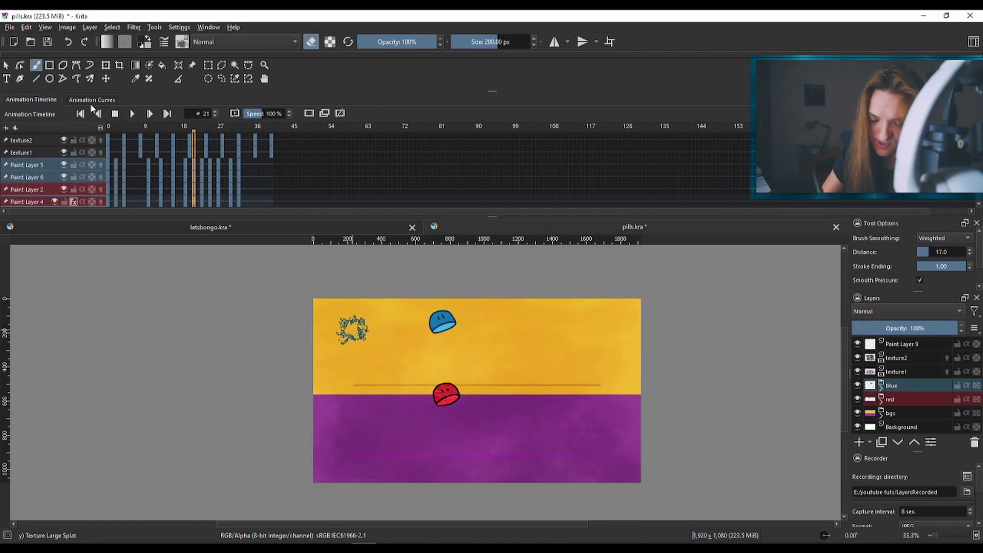
pyautogui.click(107, 130)
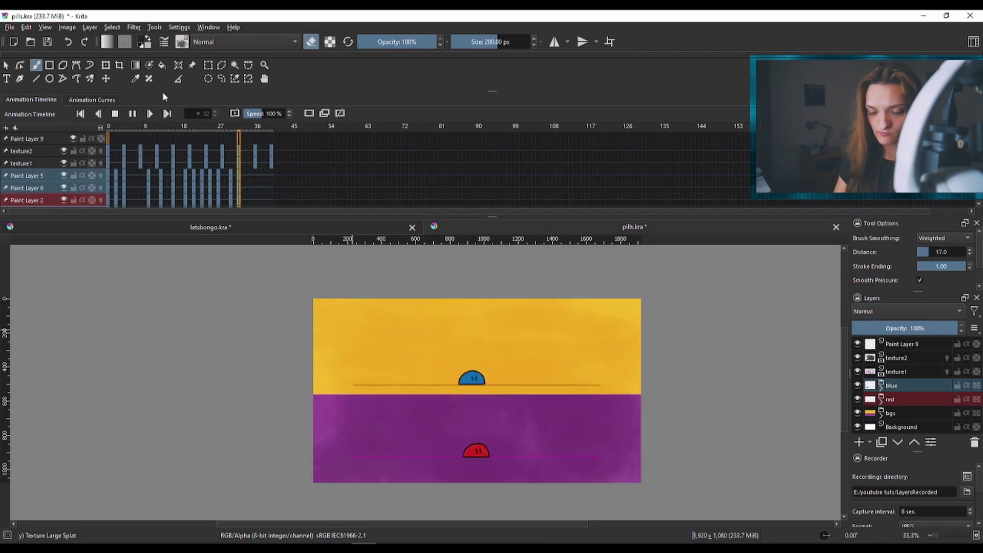
# Step: Create a new custom document of 1920 by 1080 px at 72 pixels/inch
pyautogui.click(10, 27)
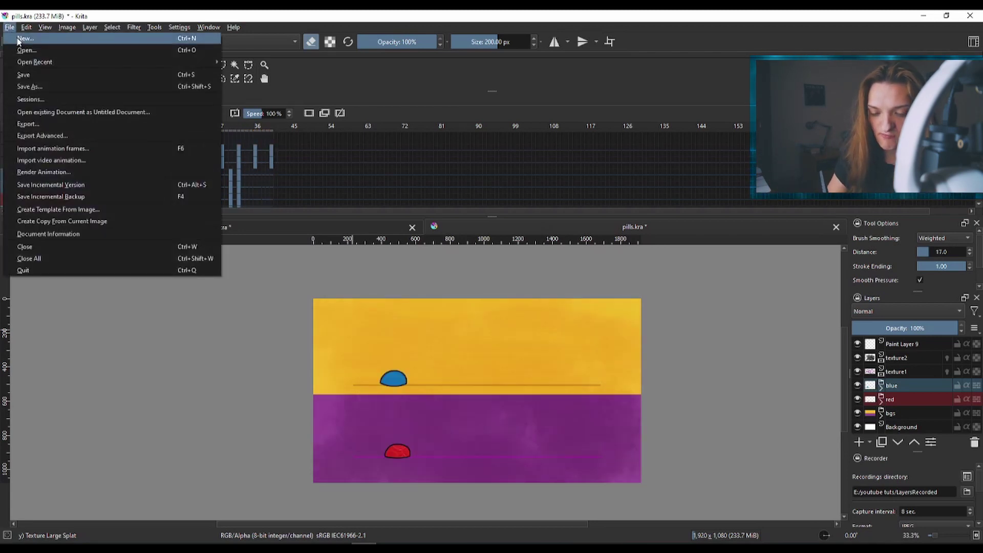
pyautogui.click(24, 39)
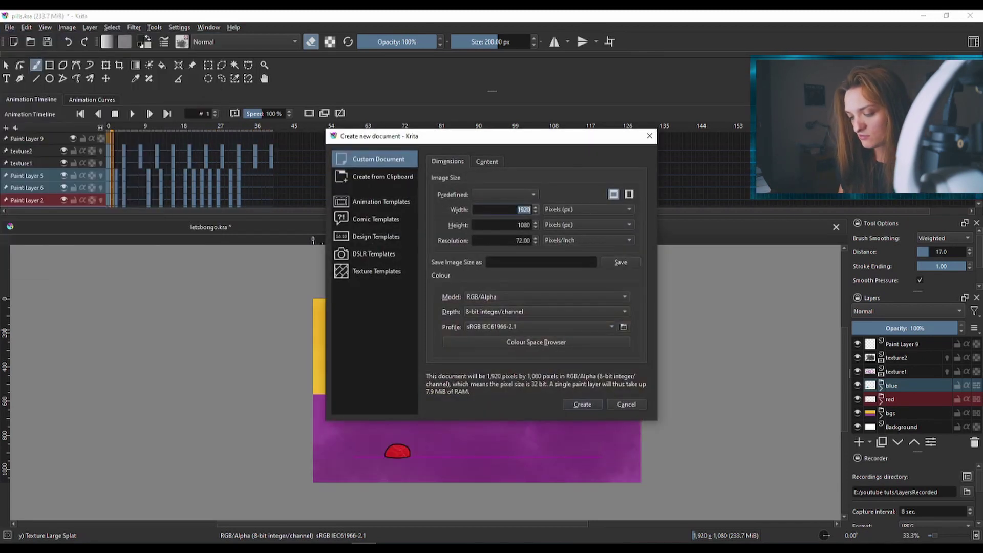
pyautogui.press('Tab')
pyautogui.hotkey('shift', 'Tab')
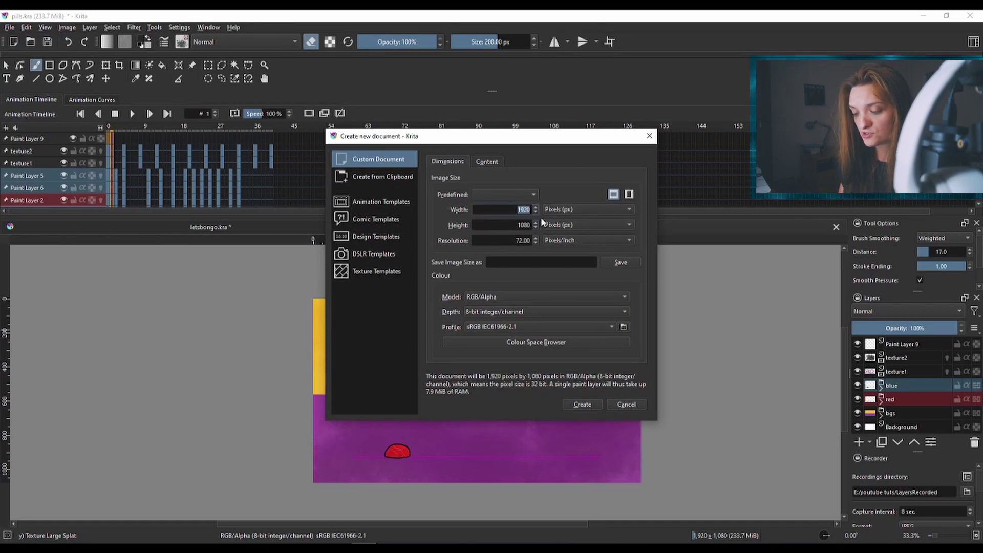
pyautogui.press('Tab')
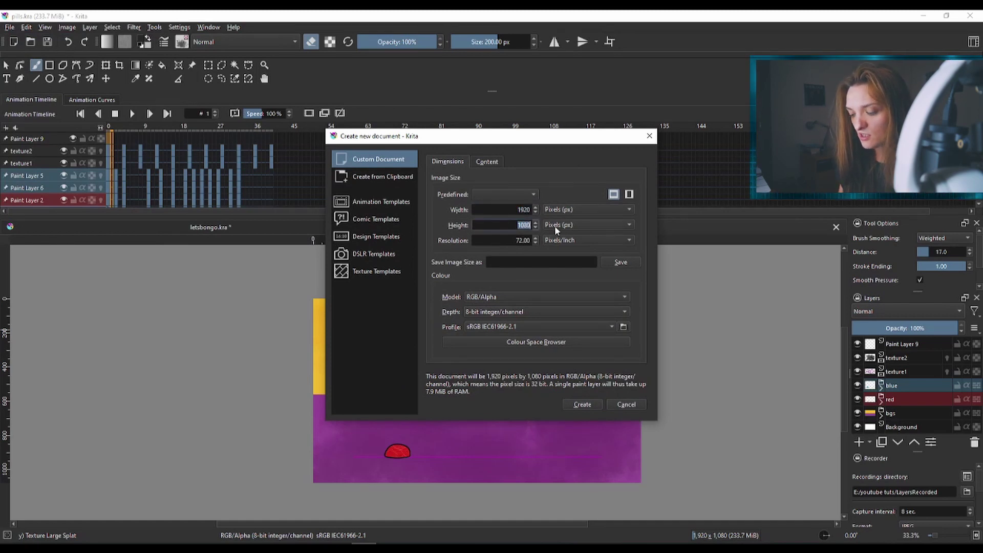
pyautogui.click(592, 404)
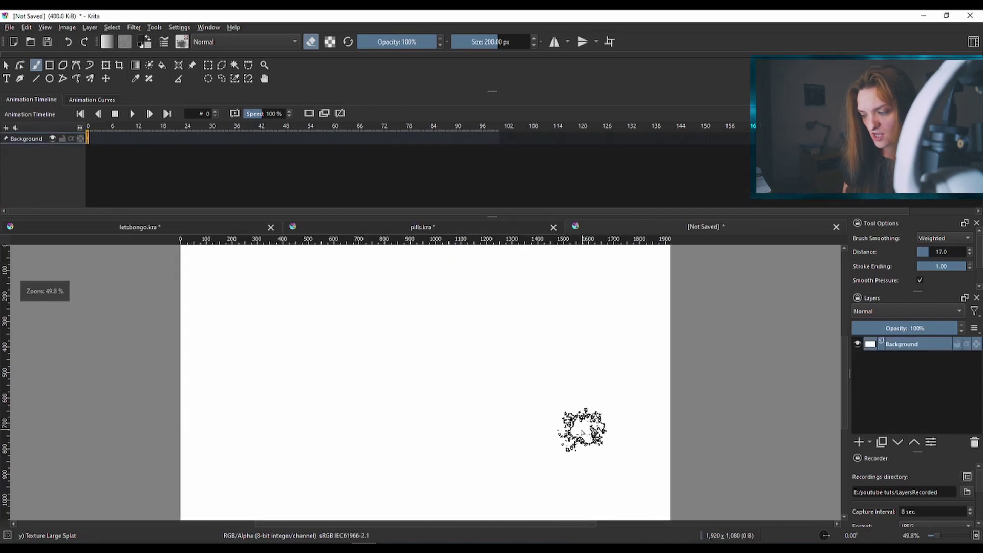
# Step: Add a new paint layer above the background and set the foreground colour to near-black #080808
pyautogui.click(859, 442)
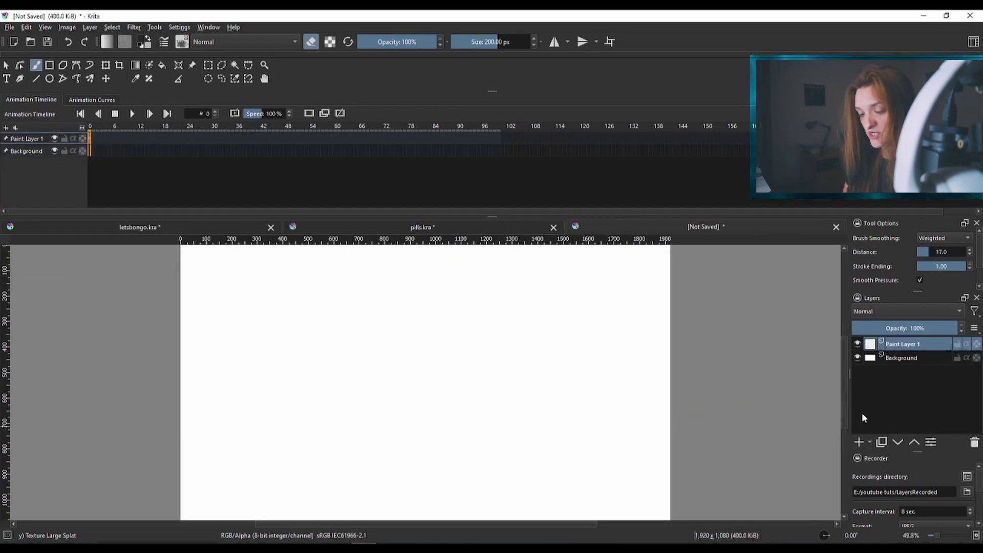
pyautogui.click(145, 41)
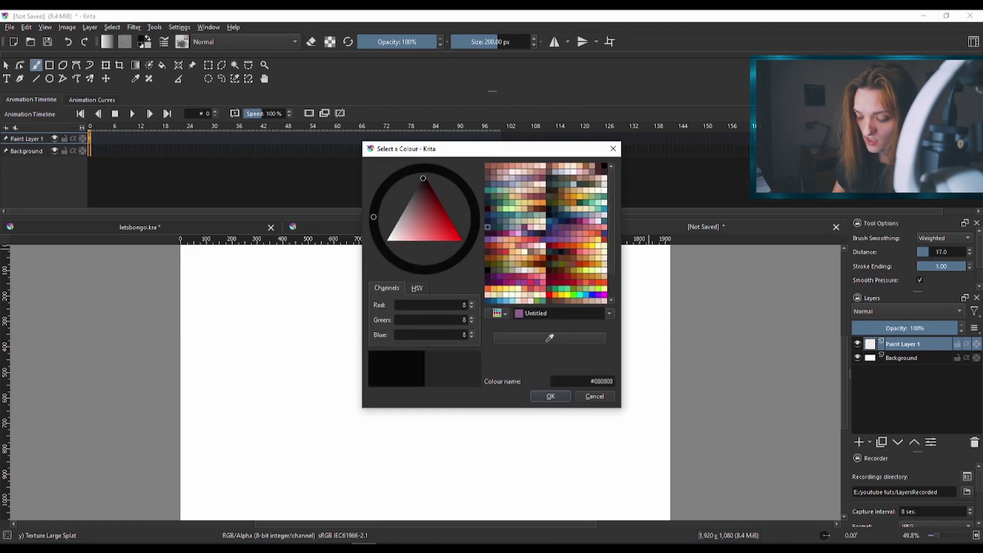
pyautogui.click(550, 395)
# Step: Enlarge the Texture Large Splat brush to 268.54 px and cover the whole canvas with rough black texture on frame 0
pyautogui.click(182, 41)
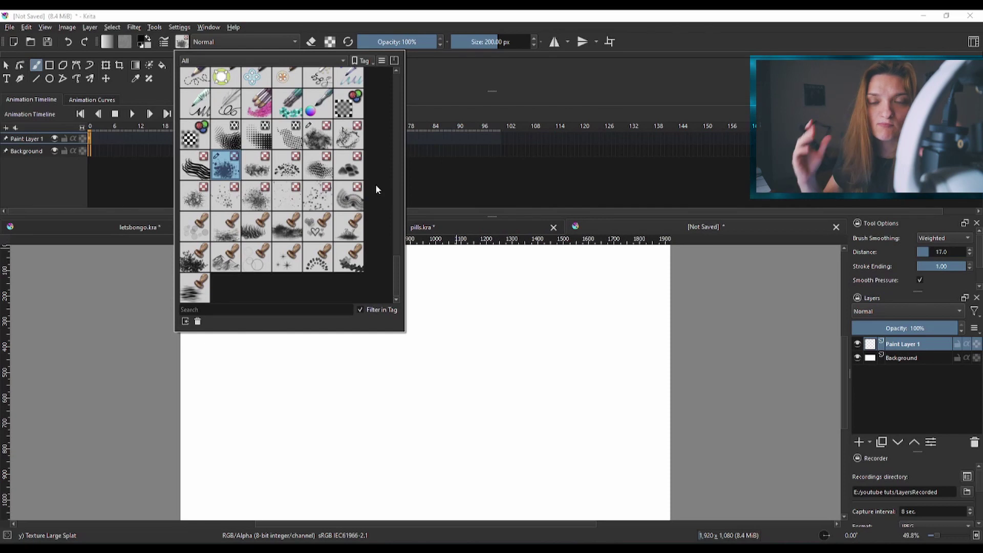
pyautogui.click(504, 46)
pyautogui.press('-')
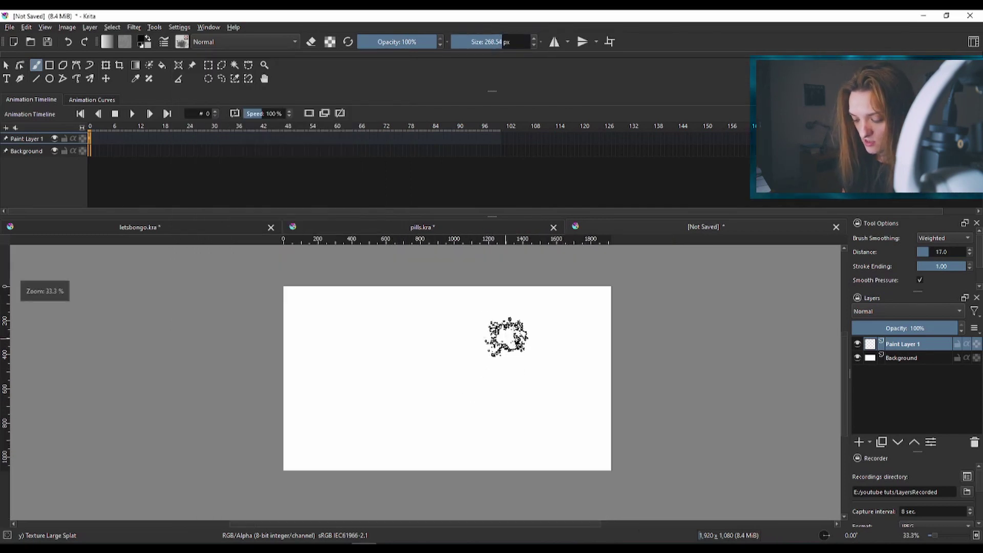
pyautogui.moveTo(351, 318)
pyautogui.mouseDown()
pyautogui.moveTo(343, 309)
pyautogui.moveTo(377, 352)
pyautogui.moveTo(362, 439)
pyautogui.moveTo(438, 454)
pyautogui.moveTo(616, 450)
pyautogui.moveTo(296, 317)
pyautogui.moveTo(515, 410)
pyautogui.moveTo(582, 465)
pyautogui.moveTo(583, 456)
pyautogui.mouseUp()
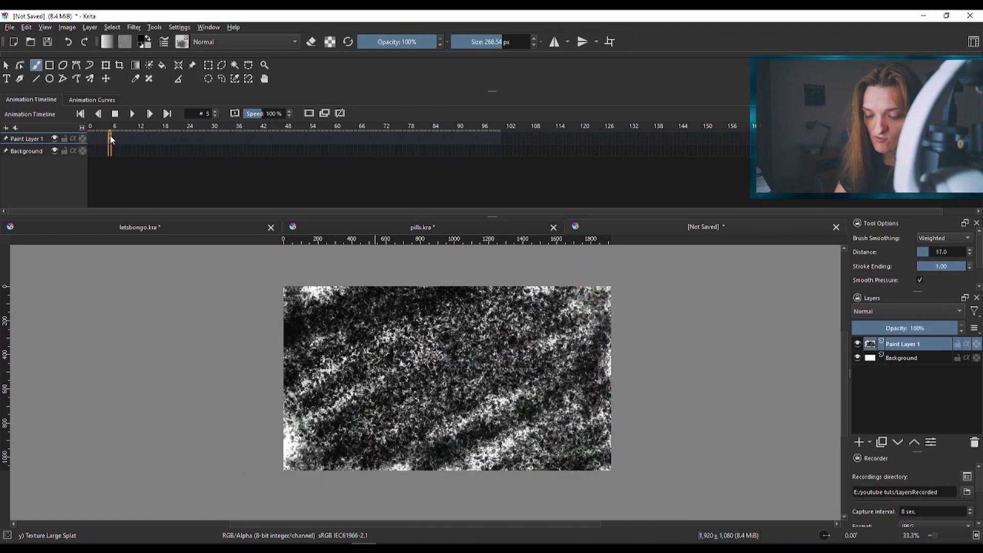
# Step: Add blank keyframes at frames 5 and 10 of the paint layer and cover each with a different rough texture pass
pyautogui.press('Insert')
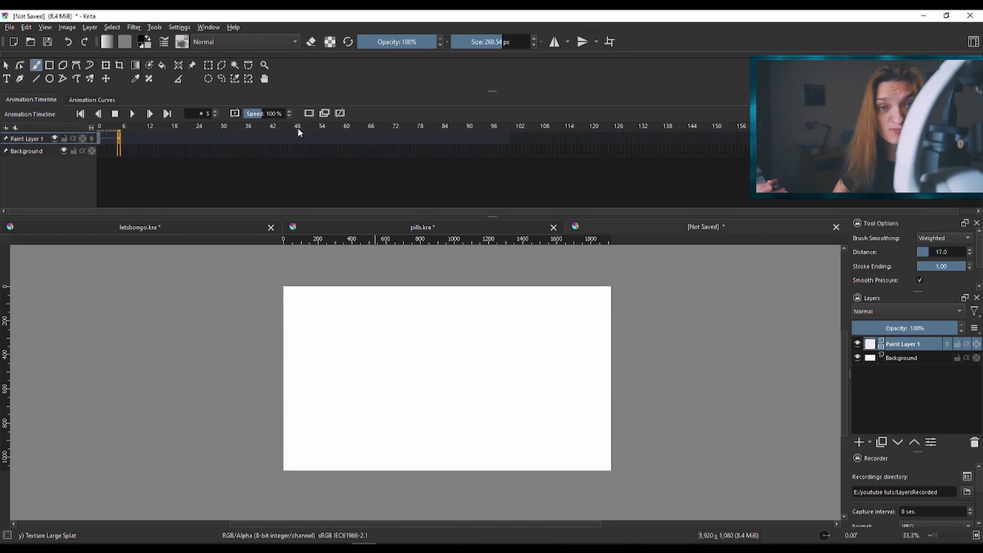
pyautogui.moveTo(303, 263)
pyautogui.mouseDown()
pyautogui.moveTo(478, 272)
pyautogui.moveTo(582, 296)
pyautogui.moveTo(560, 454)
pyautogui.moveTo(483, 373)
pyautogui.moveTo(292, 401)
pyautogui.moveTo(449, 428)
pyautogui.moveTo(557, 353)
pyautogui.mouseUp()
pyautogui.press('Insert')
pyautogui.moveTo(500, 293)
pyautogui.mouseDown()
pyautogui.moveTo(471, 364)
pyautogui.moveTo(444, 495)
pyautogui.moveTo(665, 344)
pyautogui.moveTo(642, 275)
pyautogui.moveTo(498, 300)
pyautogui.moveTo(264, 462)
pyautogui.moveTo(293, 497)
pyautogui.mouseUp()
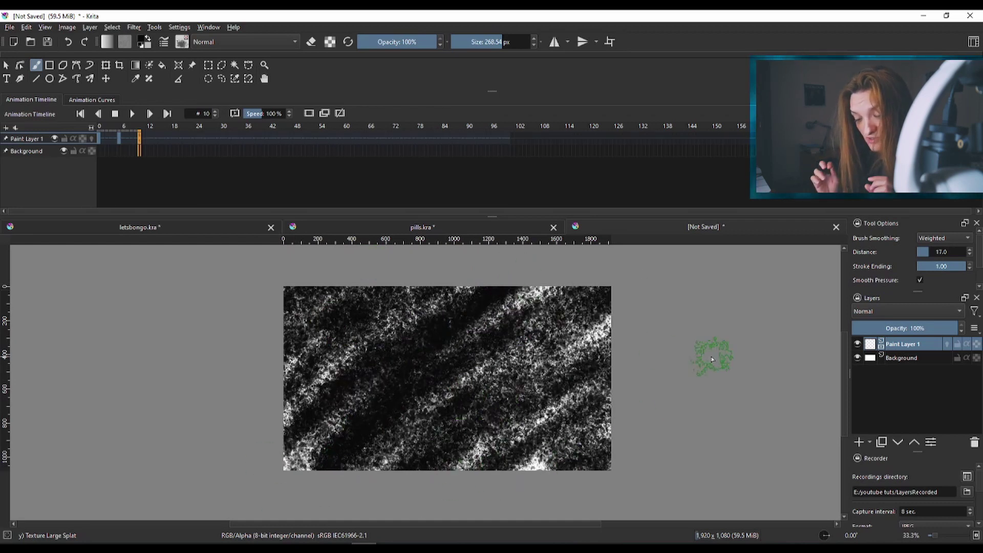
# Step: Return to frame 0 of the texture layer and play the texture animation
pyautogui.click(155, 144)
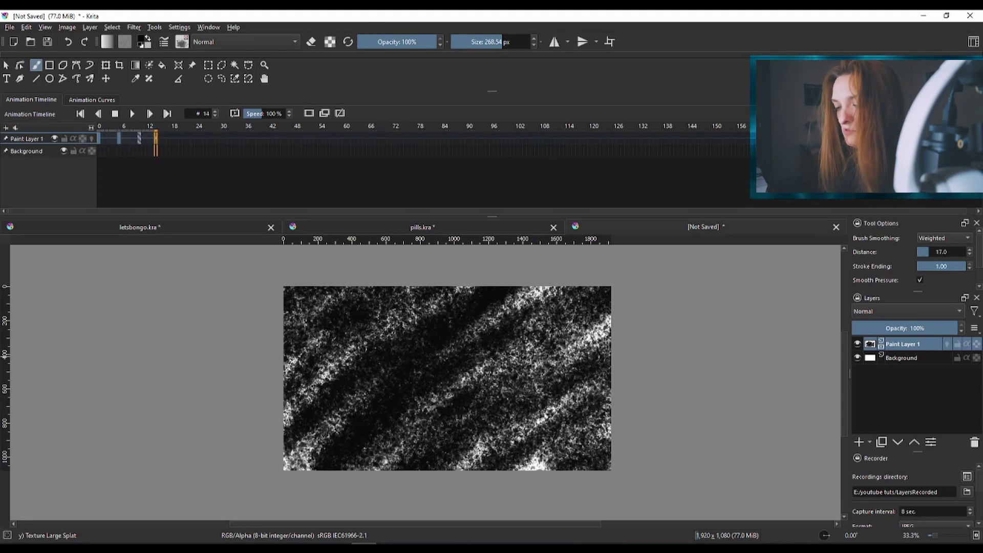
pyautogui.click(100, 138)
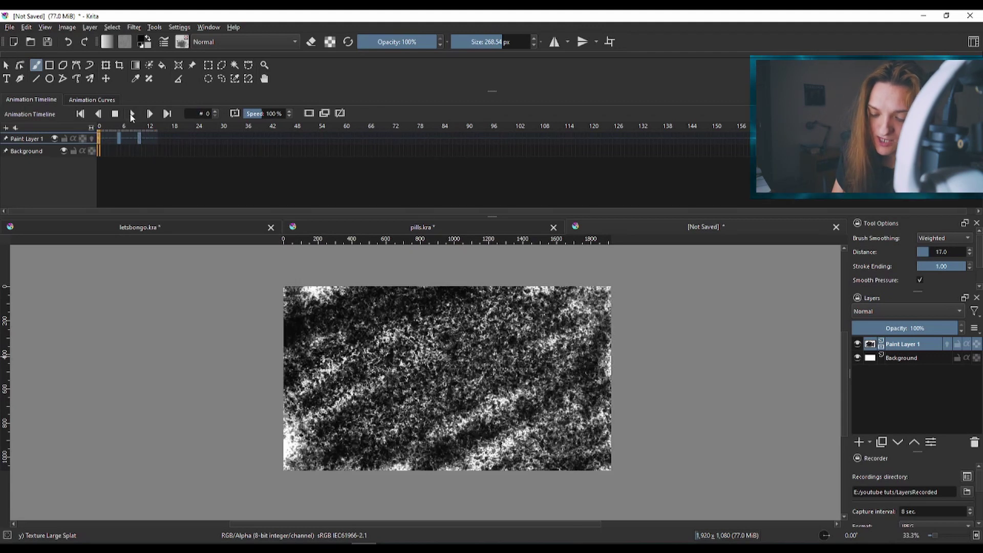
pyautogui.click(132, 114)
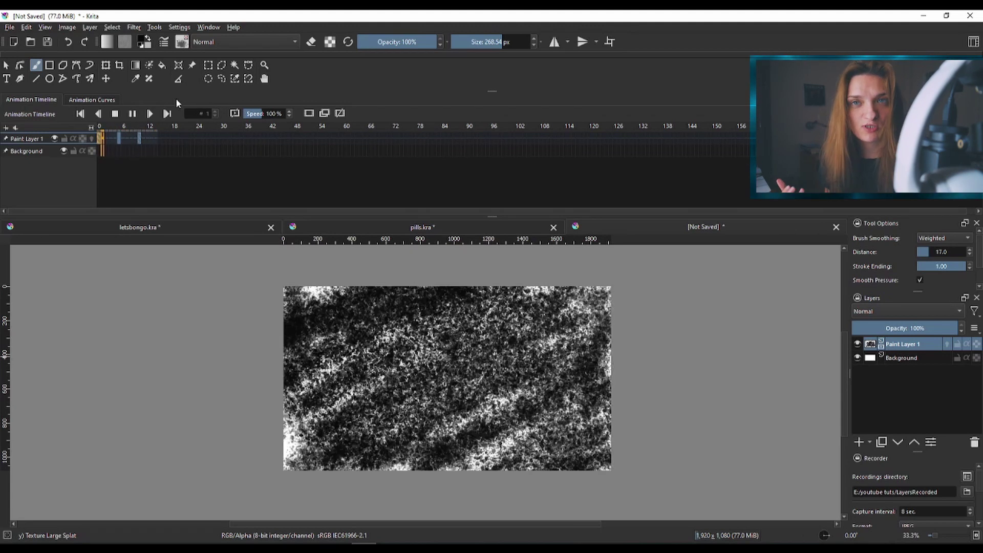